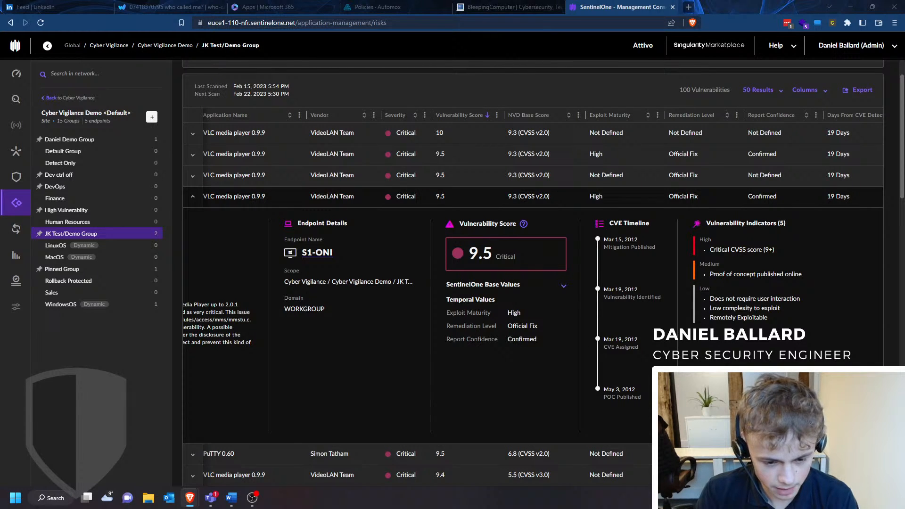
# Close the unneeded browser tabs, keeping only the LinkedIn feed and the SentinelOne management console
pyautogui.click(451, 7)
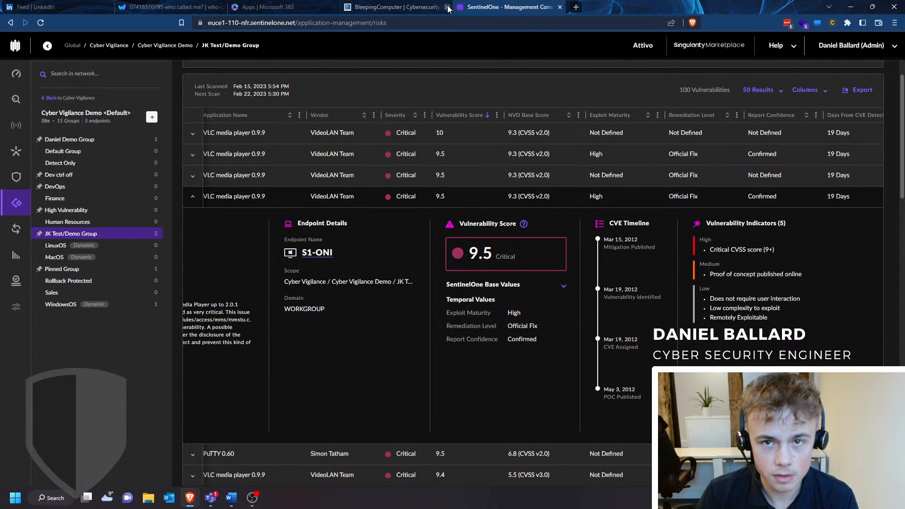
pyautogui.click(450, 7)
pyautogui.click(223, 8)
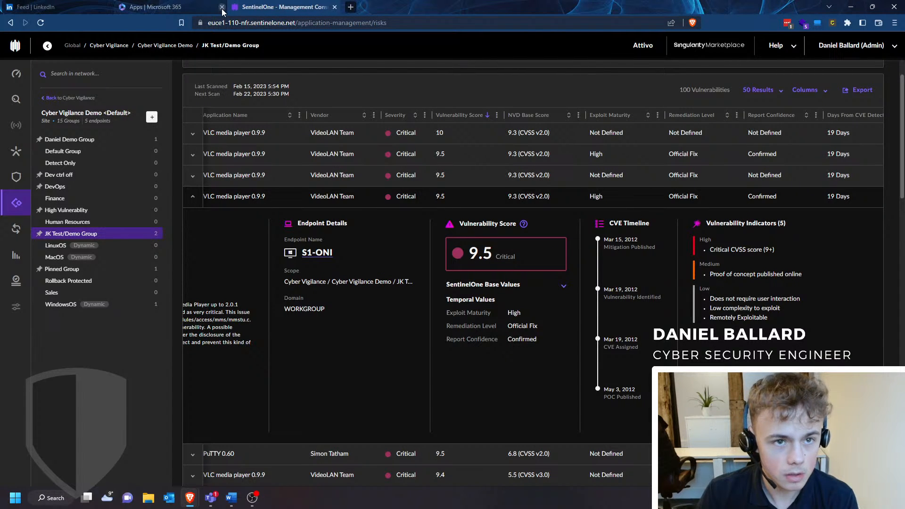
pyautogui.click(221, 8)
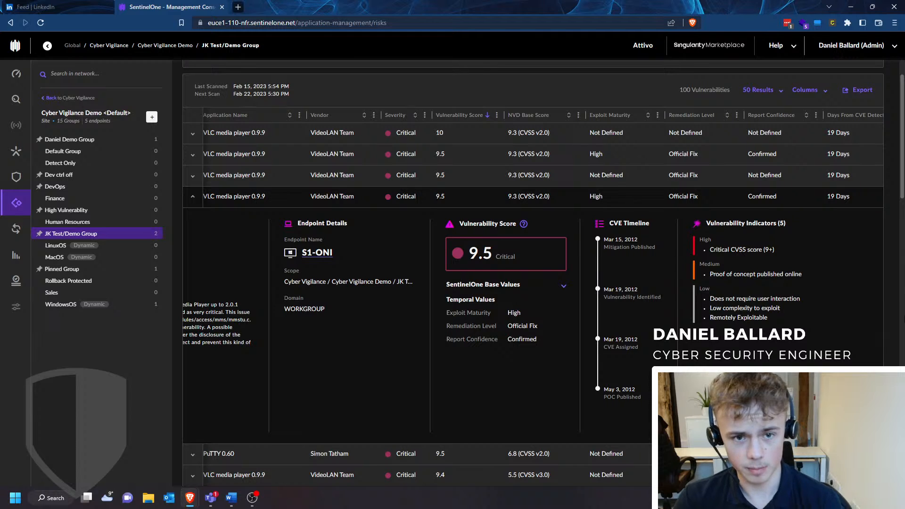
# Collapse the site and group navigation sidebar to widen the Application Management risks list
pyautogui.scroll(1, 543, 304)
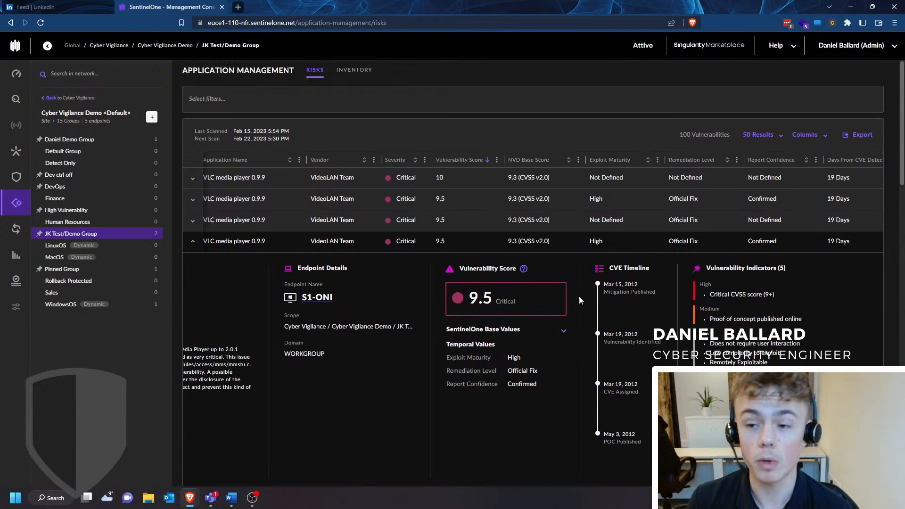
pyautogui.moveTo(354, 337); pyautogui.dragTo(216, 332)
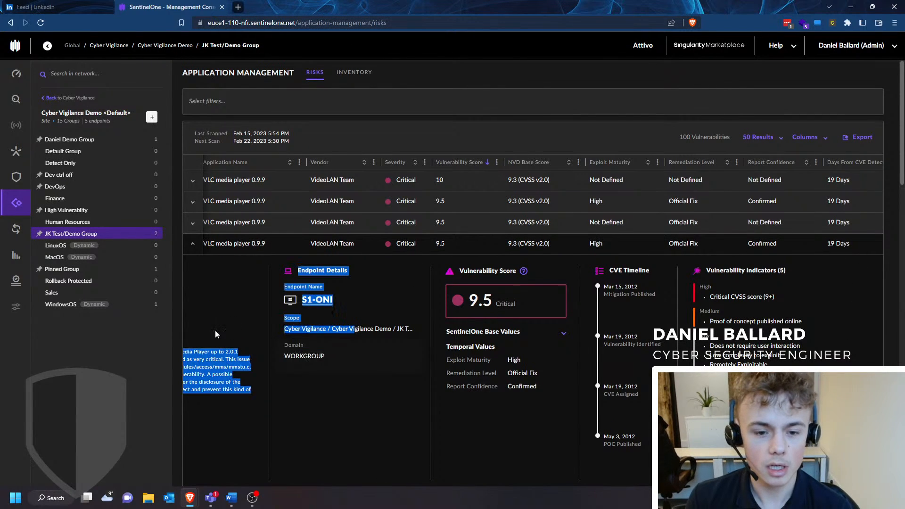
pyautogui.click(265, 349)
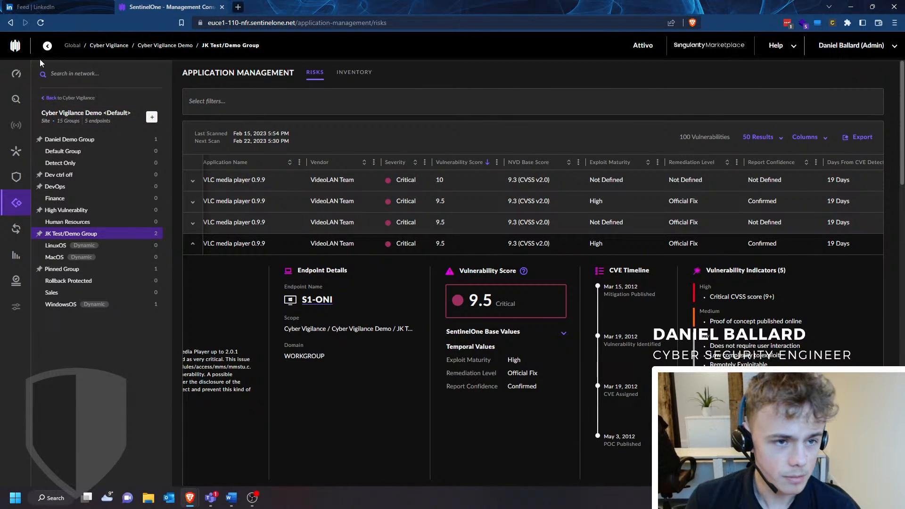
pyautogui.click(47, 45)
pyautogui.moveTo(27, 215)
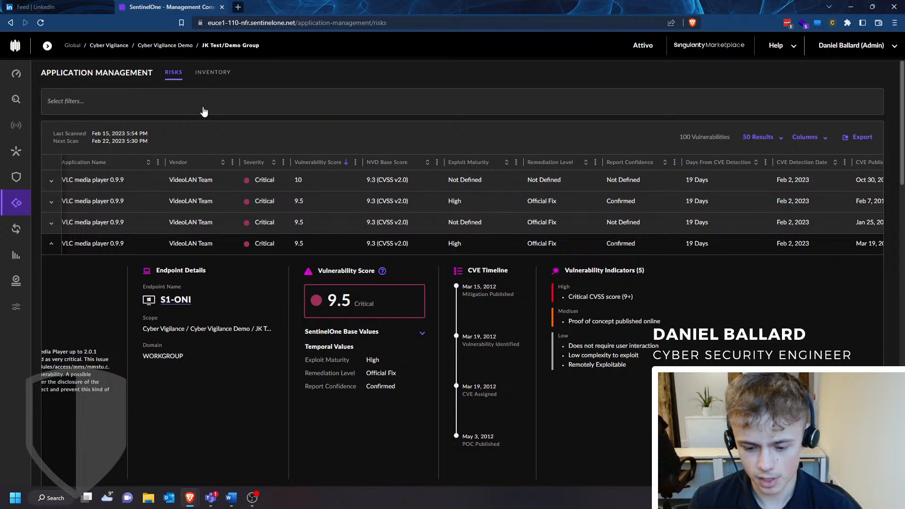
pyautogui.moveTo(93, 76); pyautogui.dragTo(278, 80)
pyautogui.click(278, 79)
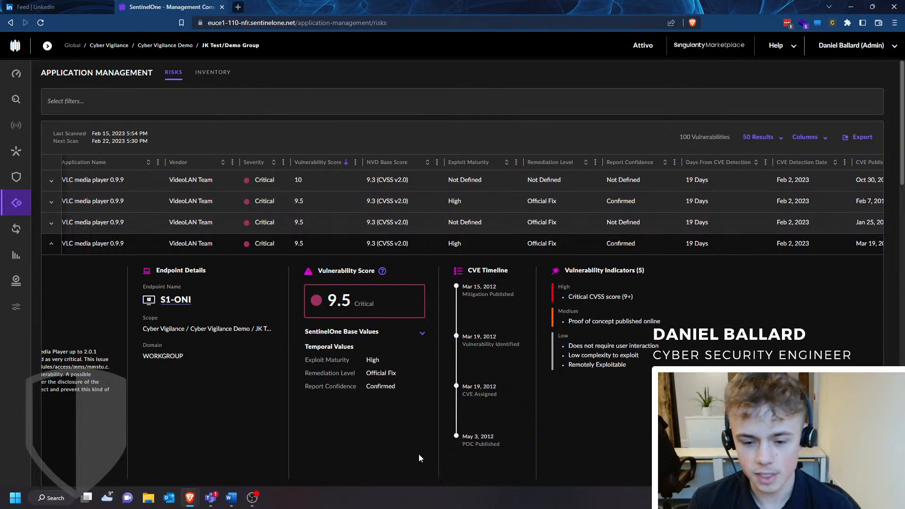
# Bring the CVE ID and endpoint columns of the risks table back into view and collapse the CVE-2012-1775 details
pyautogui.scroll(-15, 373, 251)
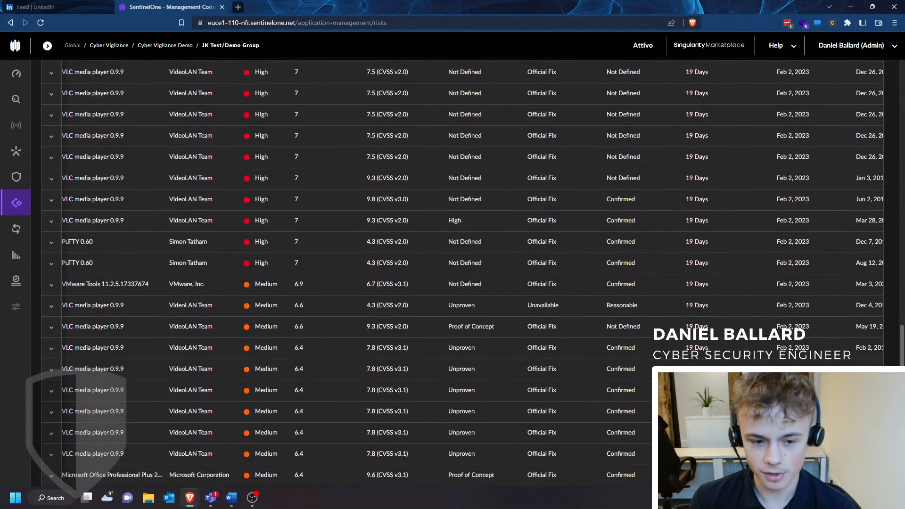
pyautogui.scroll(-3, 462, 274)
pyautogui.moveTo(537, 482); pyautogui.dragTo(432, 482)
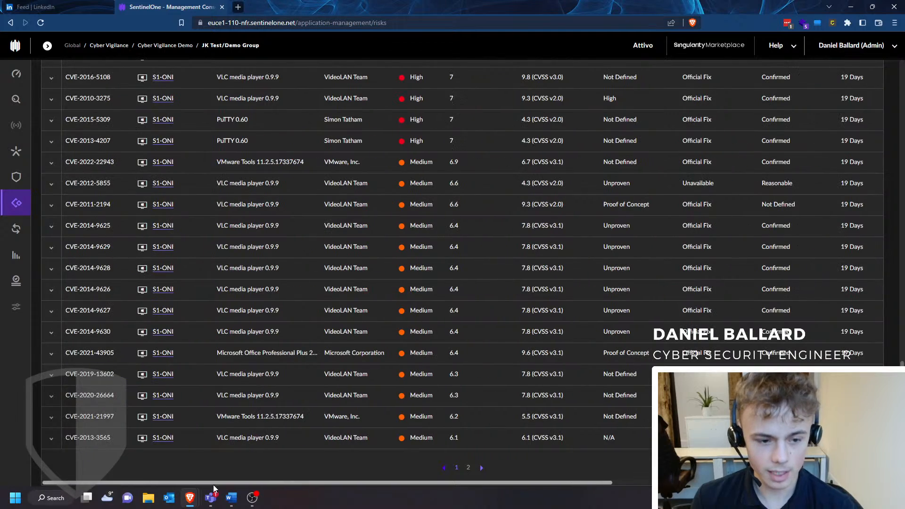
pyautogui.scroll(20, 140, 253)
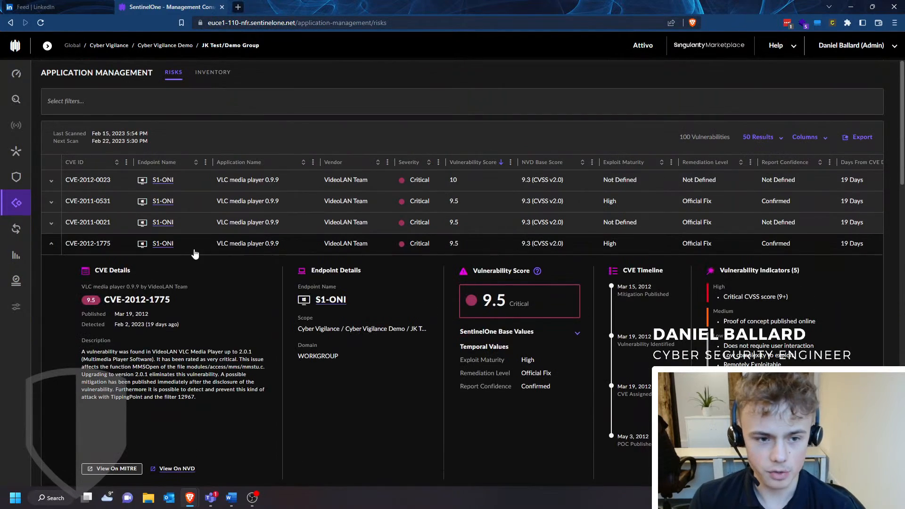
pyautogui.click(196, 250)
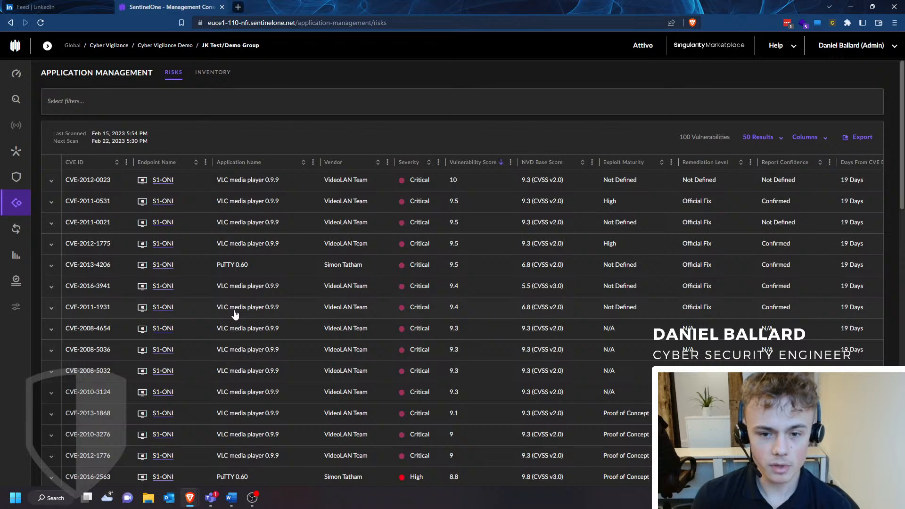
pyautogui.moveTo(46, 73); pyautogui.dragTo(57, 75)
pyautogui.click(54, 81)
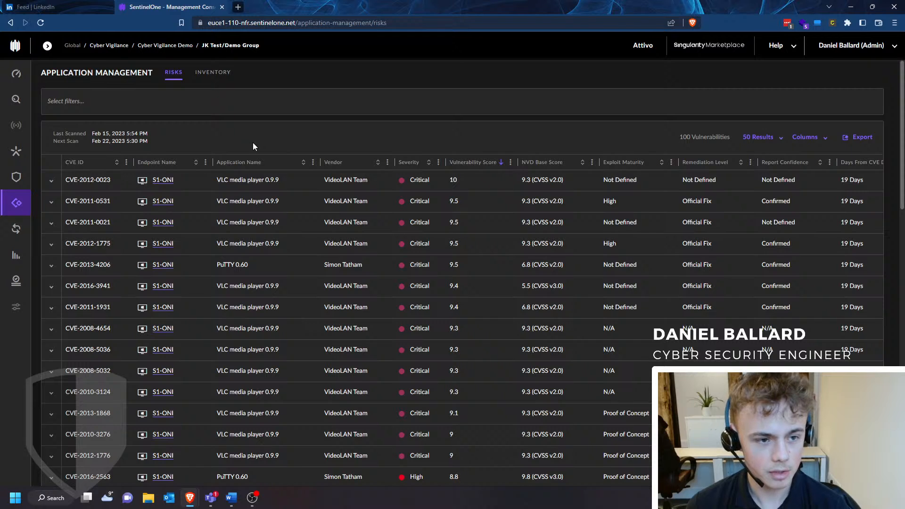
# Expand the details of CVE-2012-0023 and inspect its vulnerability score and SentinelOne Base Values
pyautogui.click(222, 188)
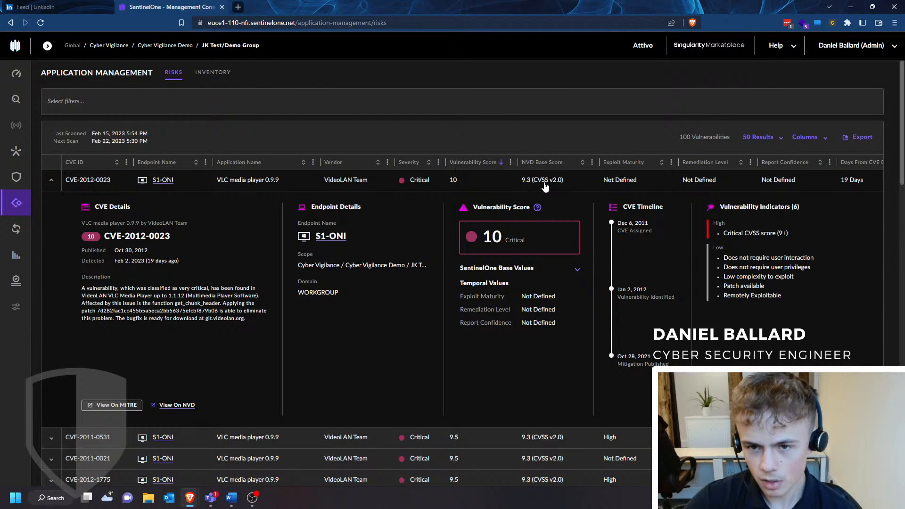
pyautogui.moveTo(483, 236); pyautogui.dragTo(503, 241)
pyautogui.click(567, 235)
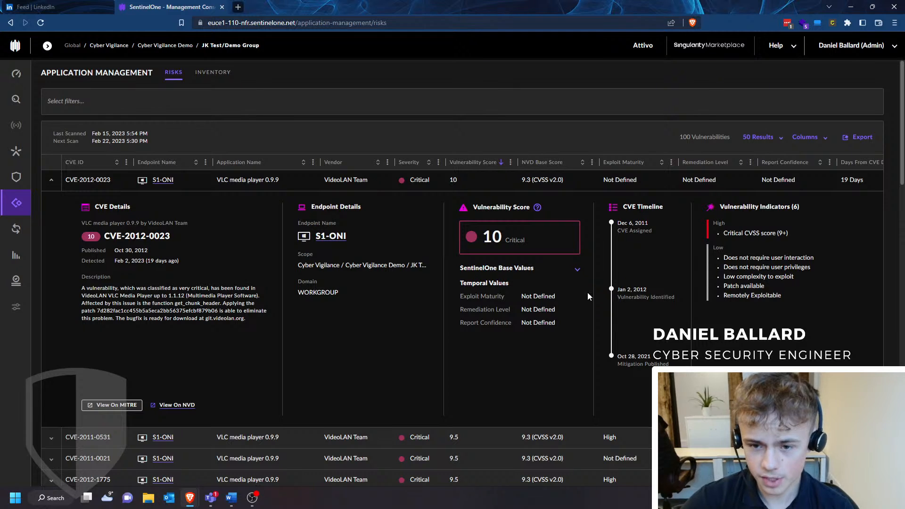
pyautogui.click(576, 270)
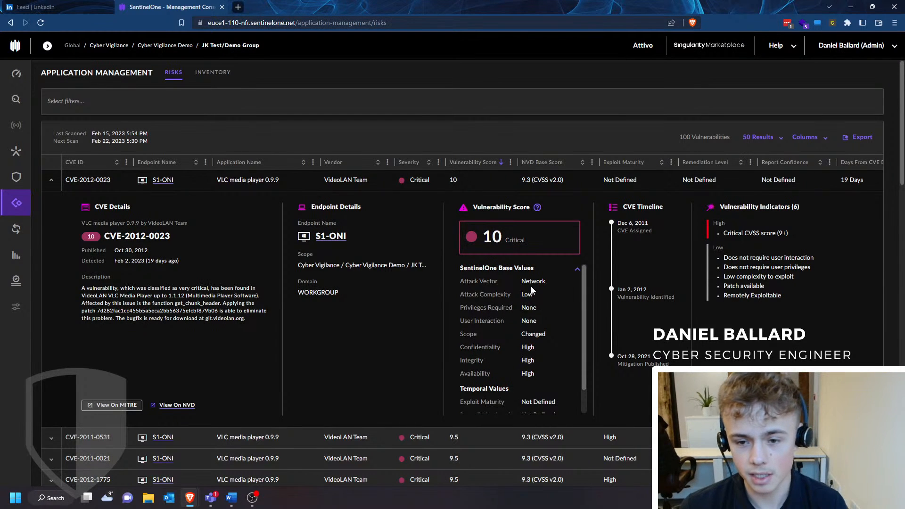
pyautogui.doubleClick(524, 309)
pyautogui.click(536, 326)
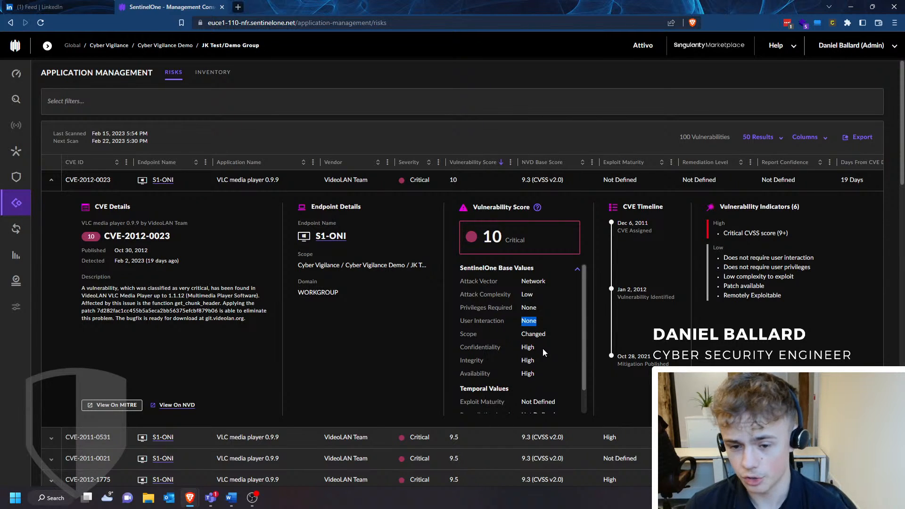
pyautogui.moveTo(585, 352); pyautogui.dragTo(558, 347)
pyautogui.click(557, 347)
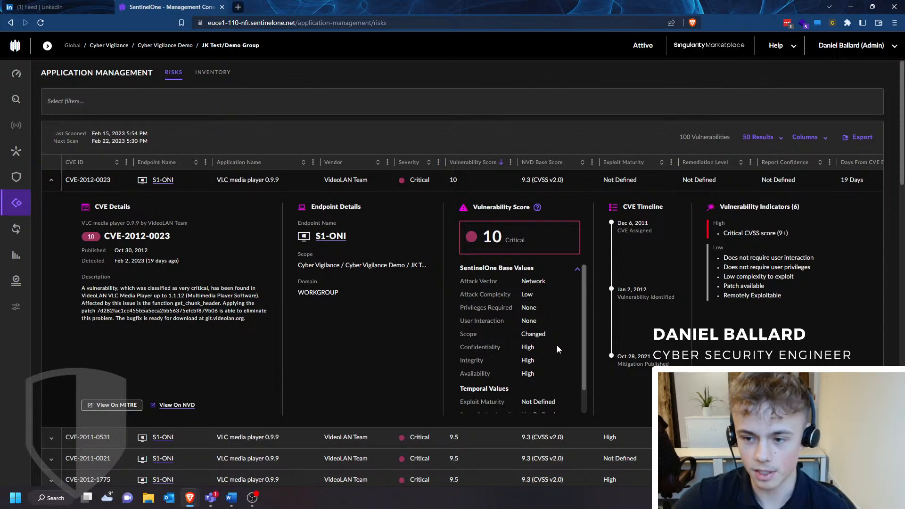
# Examine the vulnerability indicators and the CVE timeline of CVE-2012-0023
pyautogui.moveTo(784, 297); pyautogui.dragTo(804, 280)
pyautogui.click(805, 280)
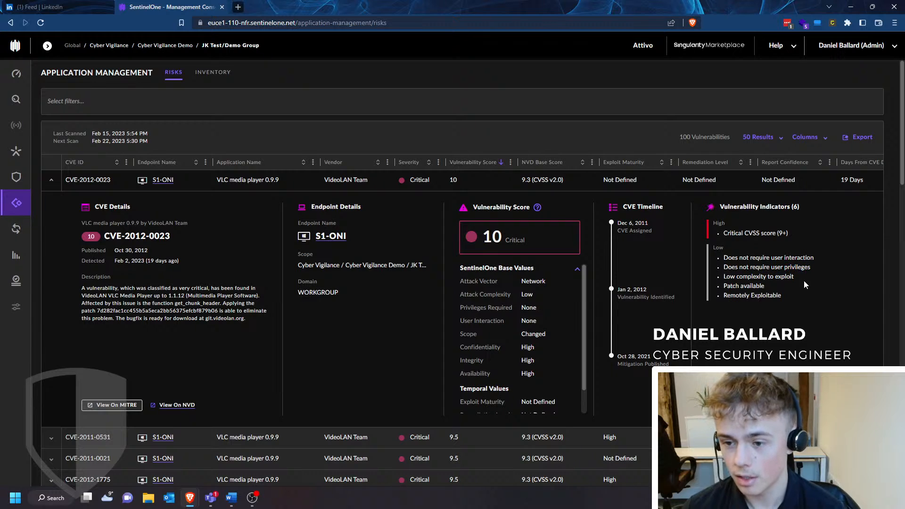
pyautogui.click(725, 263)
pyautogui.moveTo(724, 259); pyautogui.dragTo(827, 261)
pyautogui.click(827, 261)
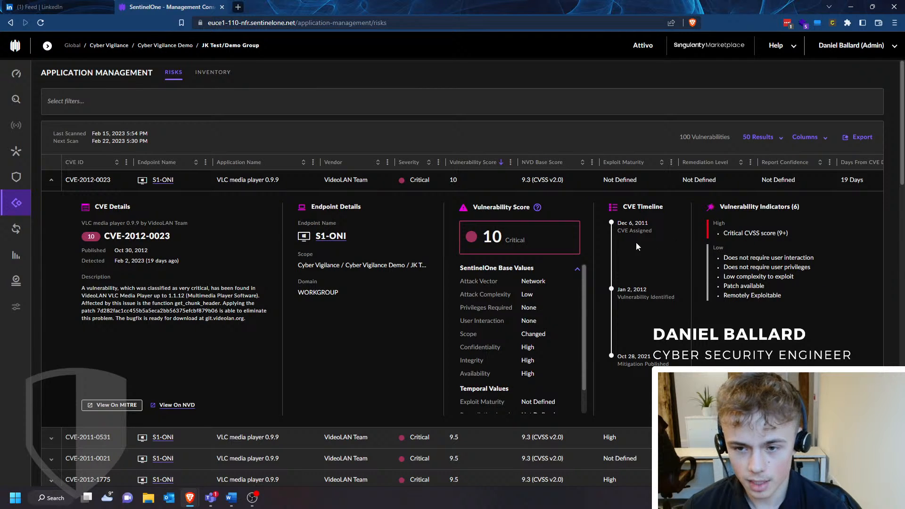
pyautogui.moveTo(615, 213); pyautogui.dragTo(685, 359)
pyautogui.click(686, 358)
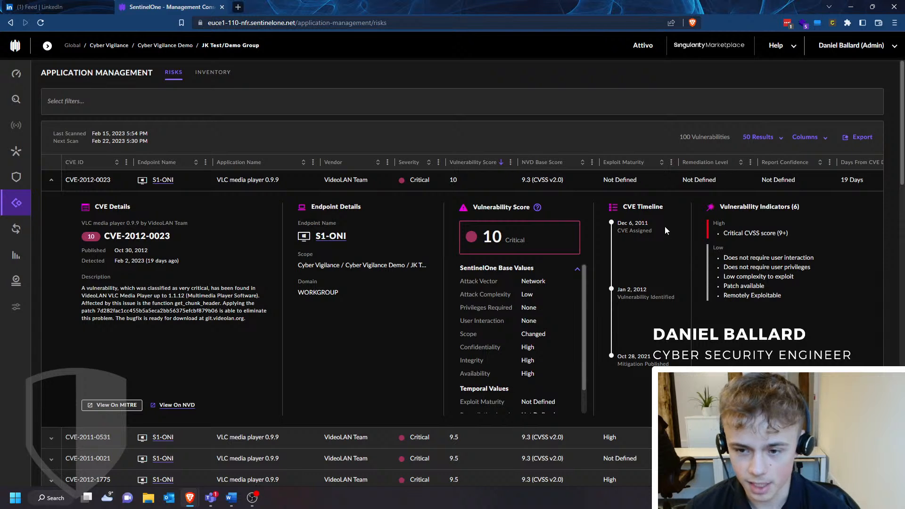
# Expand the details of CVE-2011-0531, CVE-2011-0021 and CVE-2012-1775 and check whether a proof of concept is published
pyautogui.scroll(-1, 565, 307)
pyautogui.scroll(1, 448, 354)
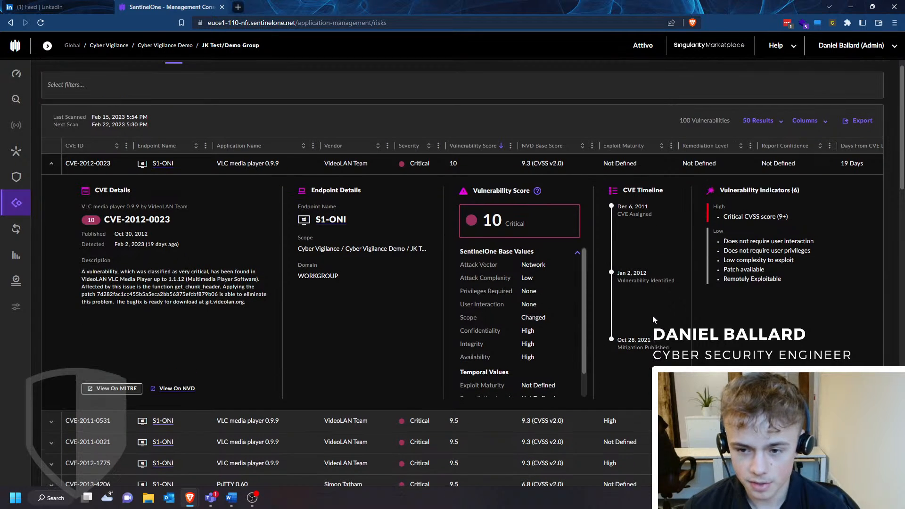
pyautogui.scroll(-2, 352, 384)
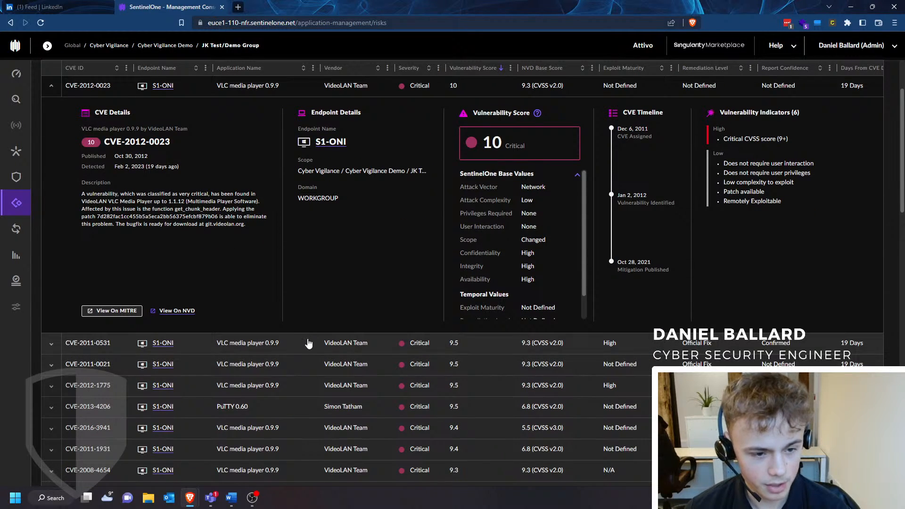
pyautogui.click(308, 346)
pyautogui.scroll(-5, 321, 353)
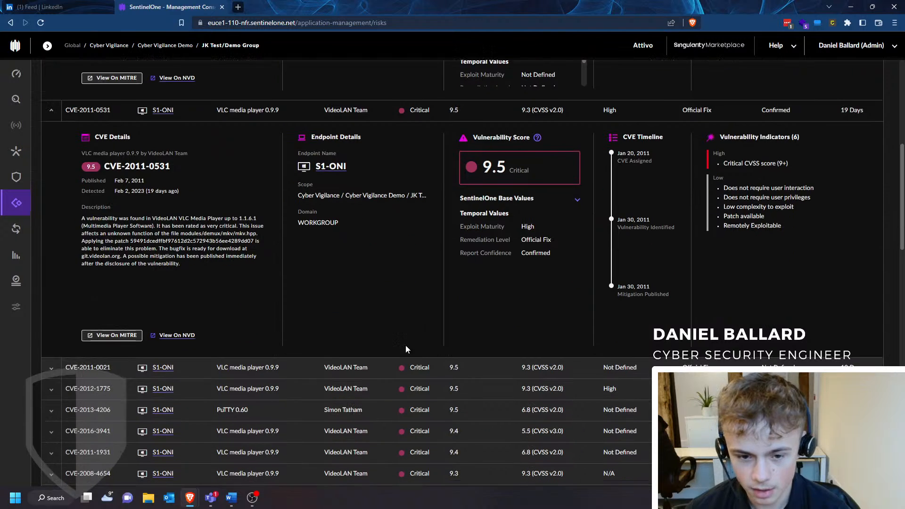
pyautogui.click(331, 366)
pyautogui.scroll(-7, 325, 330)
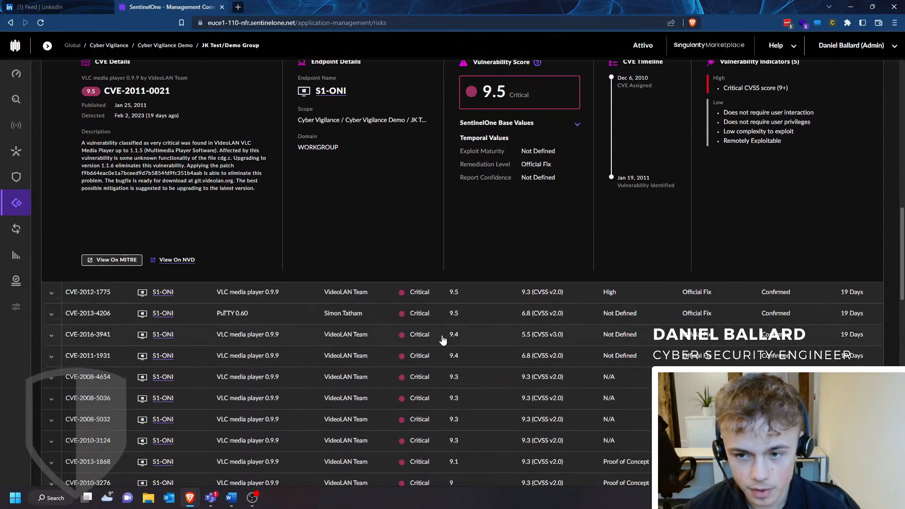
pyautogui.click(303, 299)
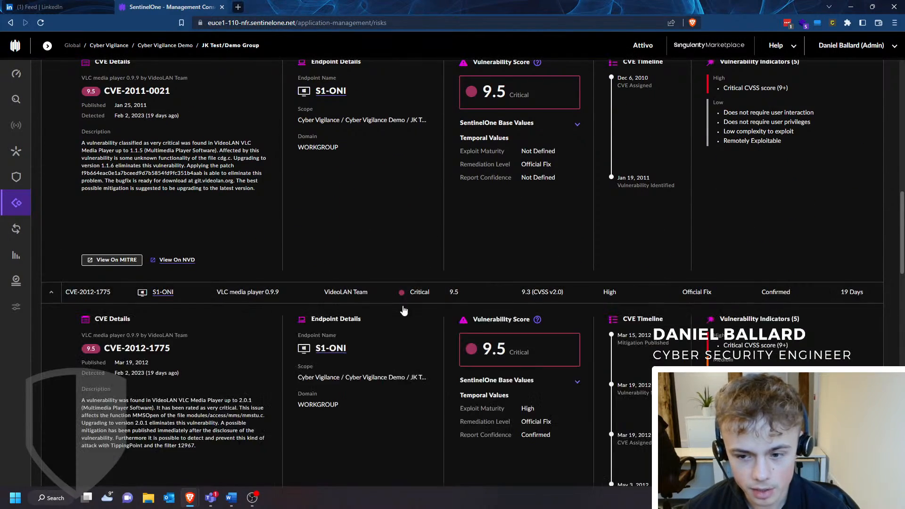
pyautogui.scroll(-3, 479, 323)
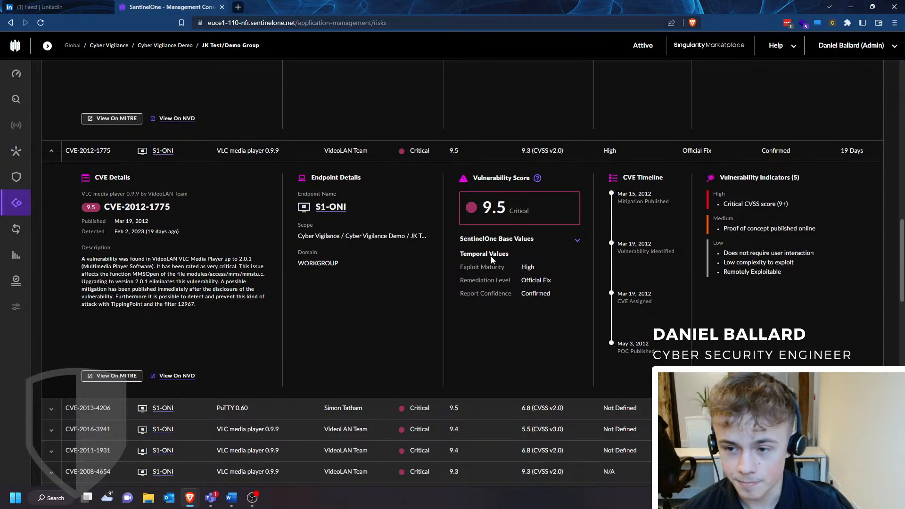
pyautogui.moveTo(724, 233); pyautogui.dragTo(816, 233)
pyautogui.click(837, 236)
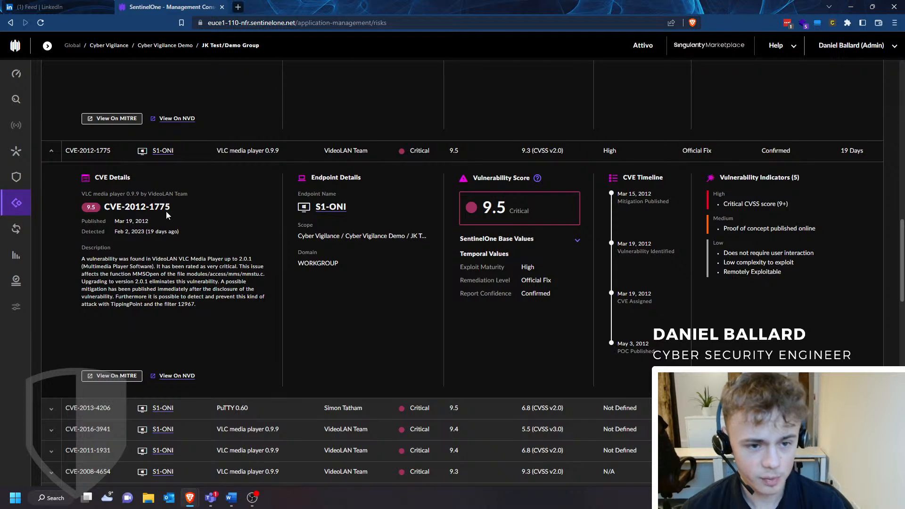
# Copy the CVE-2012-1775 identifier and search the web for "poc CVE-2012-1775" in a new browser tab
pyautogui.moveTo(171, 211); pyautogui.dragTo(102, 212)
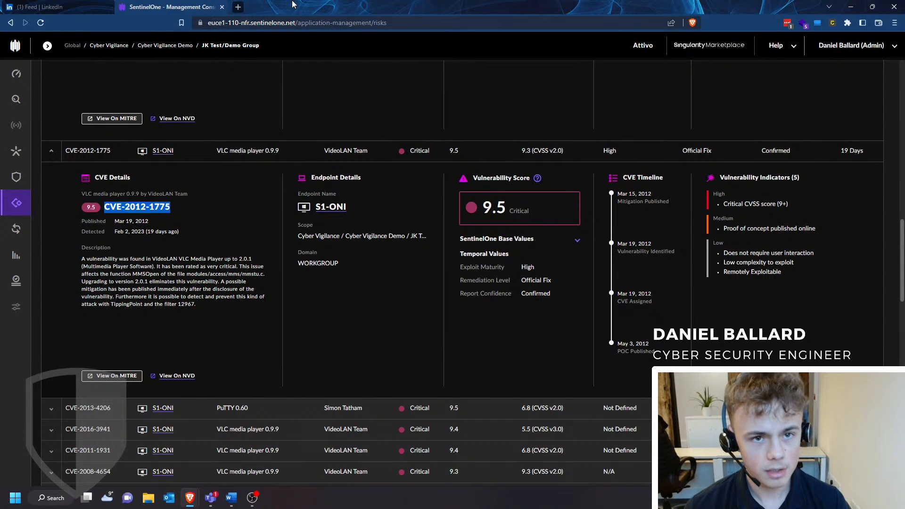
pyautogui.click(242, 10)
pyautogui.write('poc')
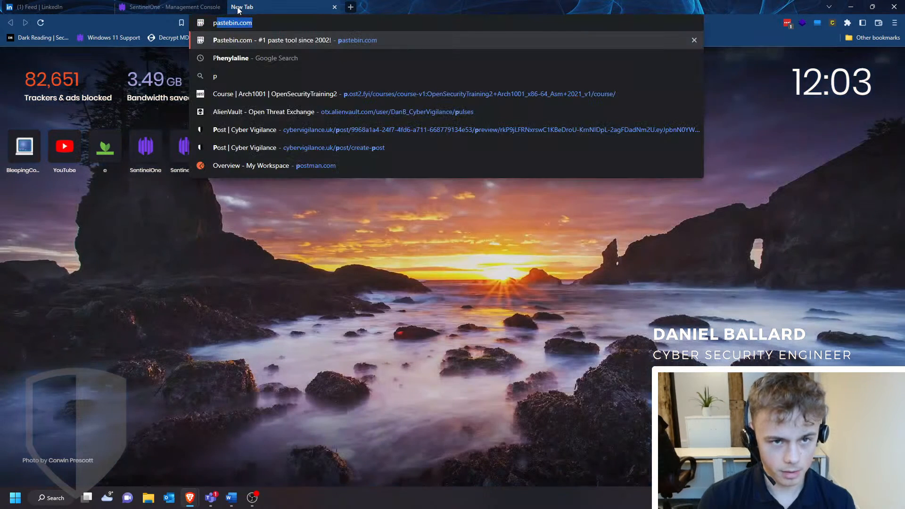
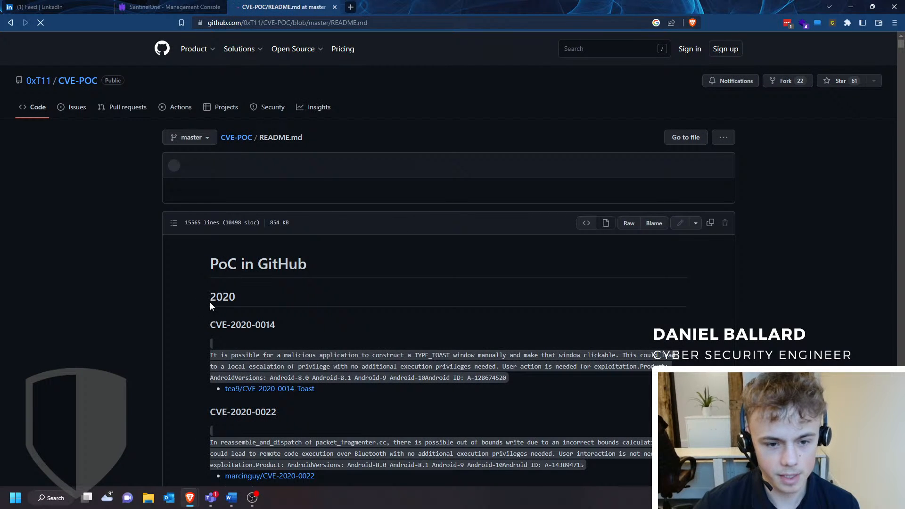
# Look through the proof-of-concept entries in the CVE-POC README on GitHub
pyautogui.scroll(-3, 229, 352)
pyautogui.scroll(-20, 229, 348)
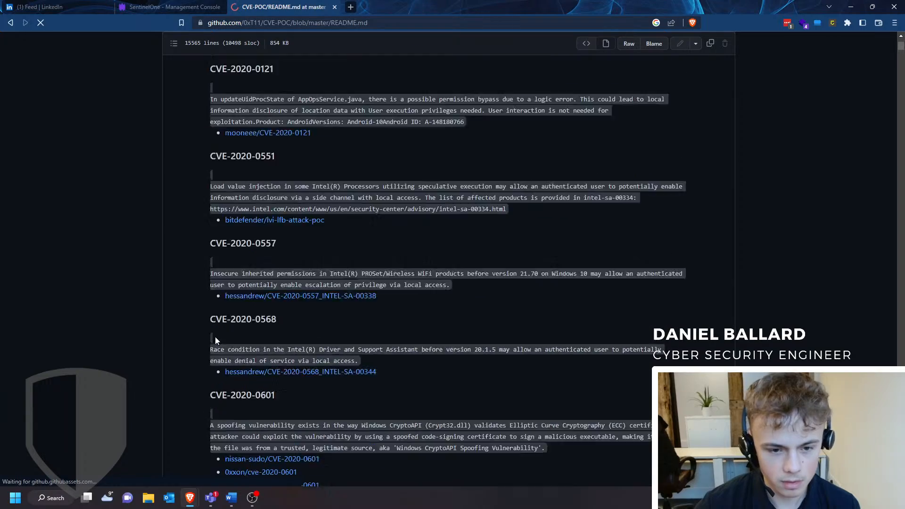
pyautogui.scroll(-6, 204, 320)
pyautogui.scroll(5, 203, 316)
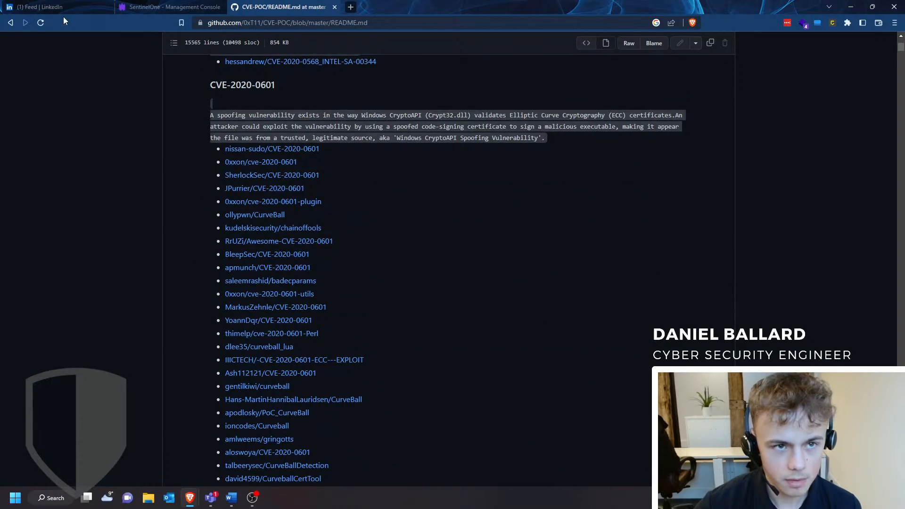
pyautogui.click(187, 6)
pyautogui.click(283, 7)
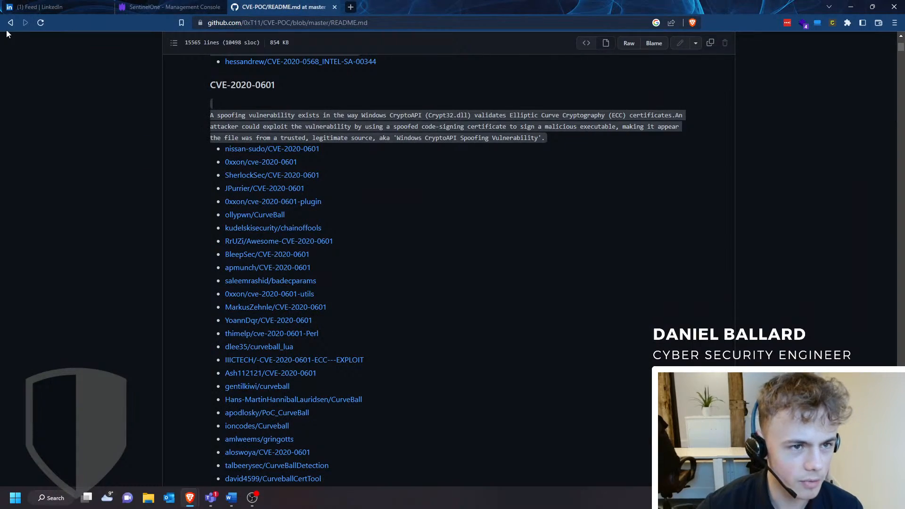
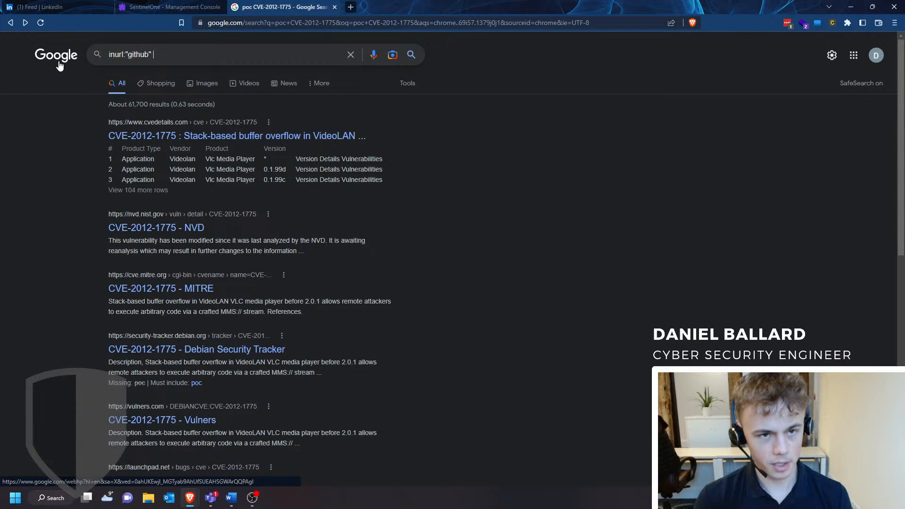
# Search Google for inurl:"github" "CVE-2012-1775" and check the snippet of the first result for the CVE reference
pyautogui.write('"')
pyautogui.write('CVE-2012-1775')
pyautogui.write('"')
pyautogui.press('Return')
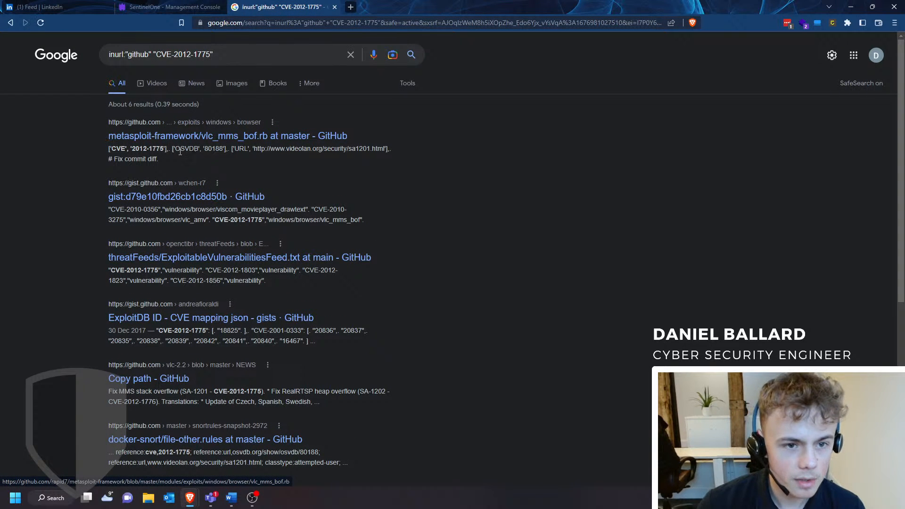
pyautogui.moveTo(126, 148); pyautogui.dragTo(226, 151)
pyautogui.click(225, 150)
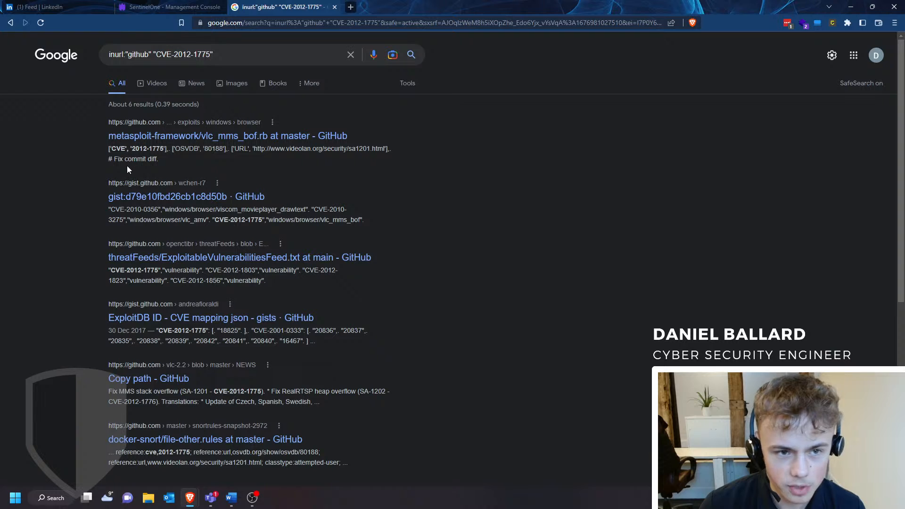
# Open the metasploit-framework vlc_mms_bof.rb result on GitHub and read through the exploit module's description and references
pyautogui.click(184, 136)
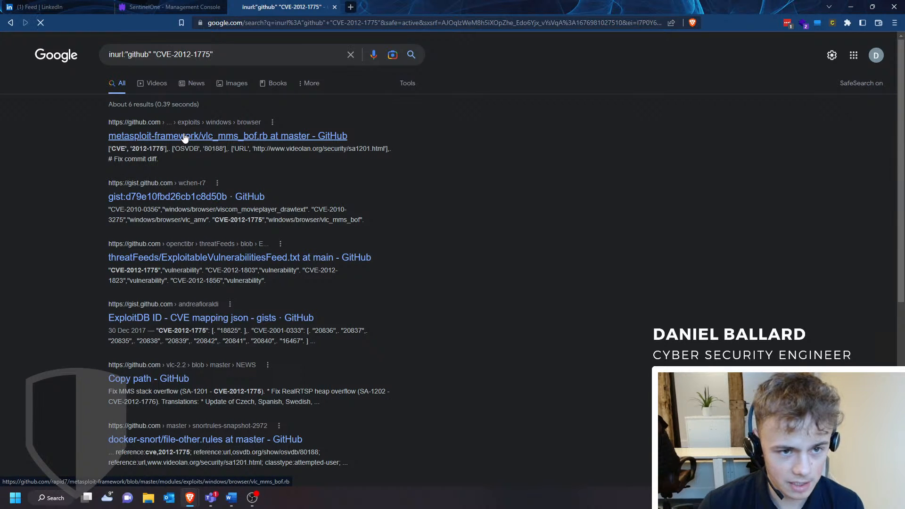
pyautogui.scroll(-4, 351, 273)
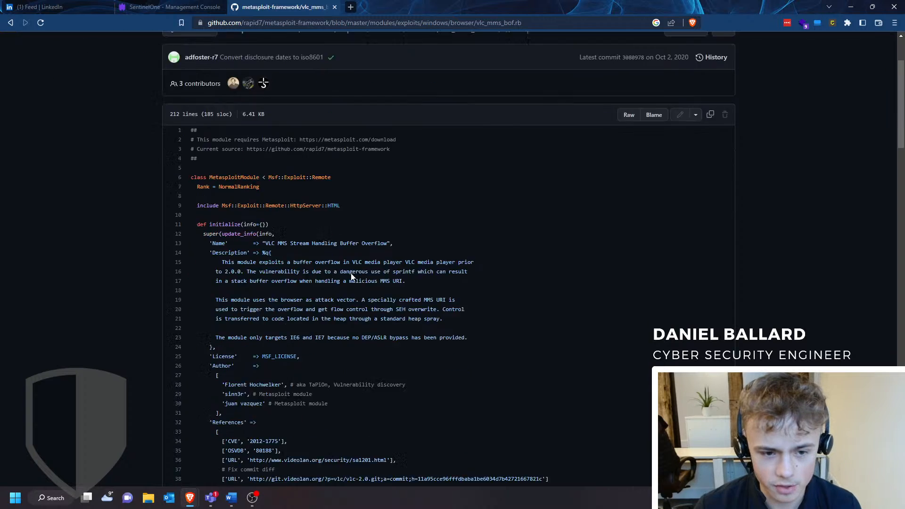
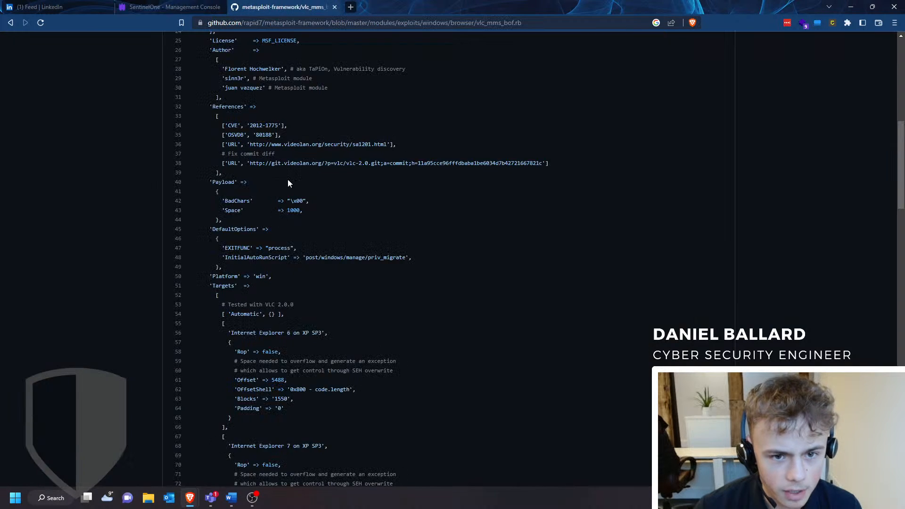
pyautogui.scroll(4, 289, 183)
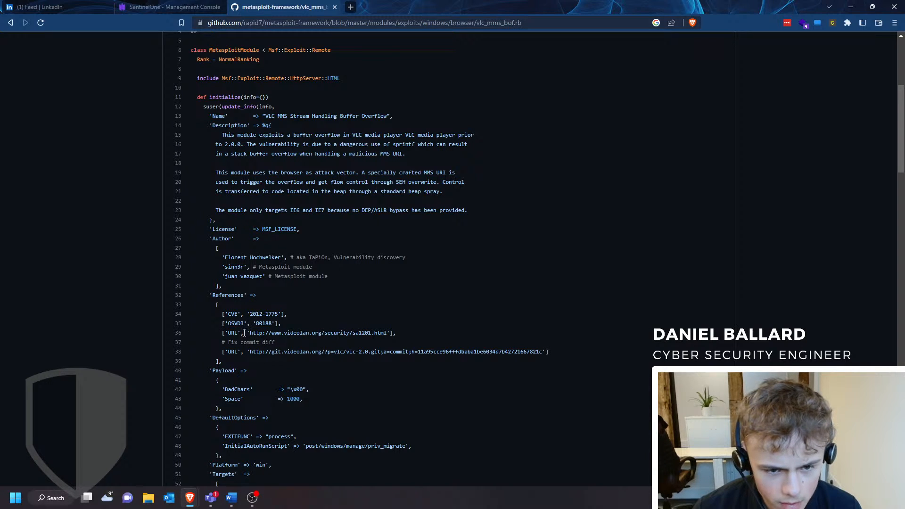
# Read the videolan.org sa1201.html advisory from the module's references, then highlight the fix commit diff URL in the module
pyautogui.moveTo(249, 332); pyautogui.dragTo(387, 333)
pyautogui.rightClick(377, 335)
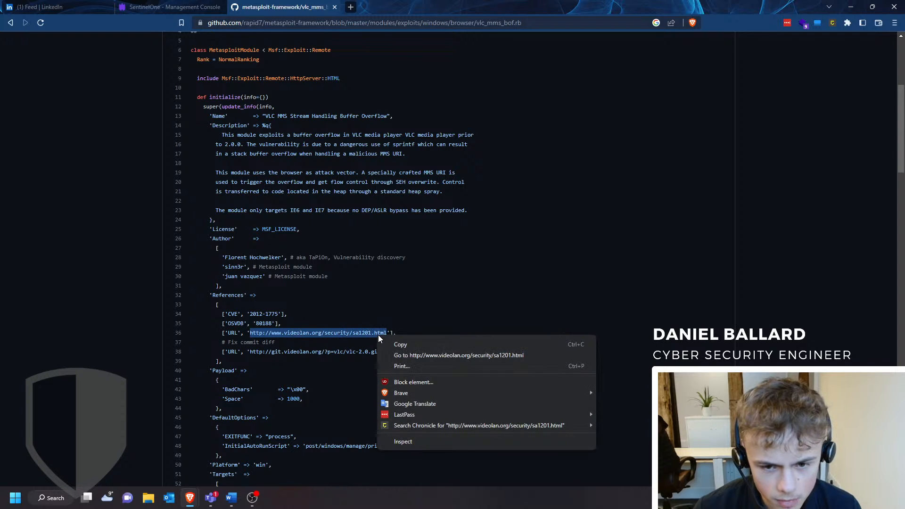
pyautogui.click(411, 357)
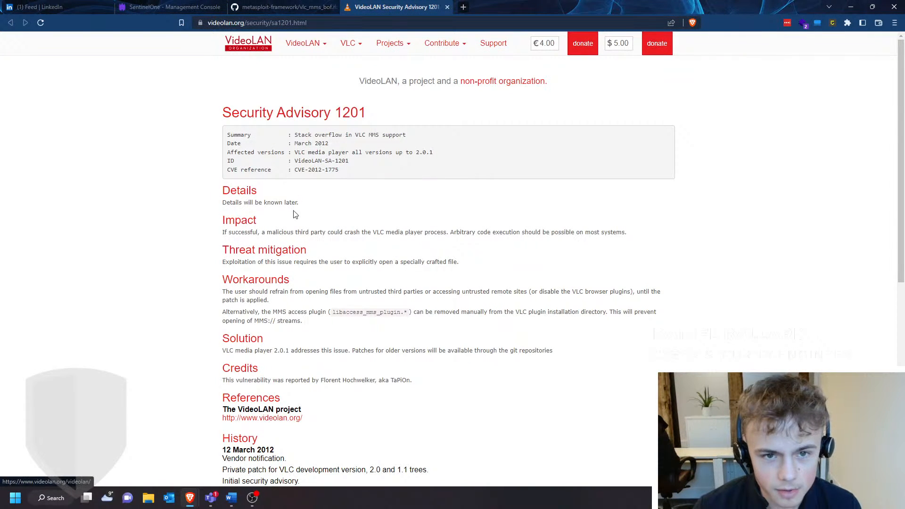
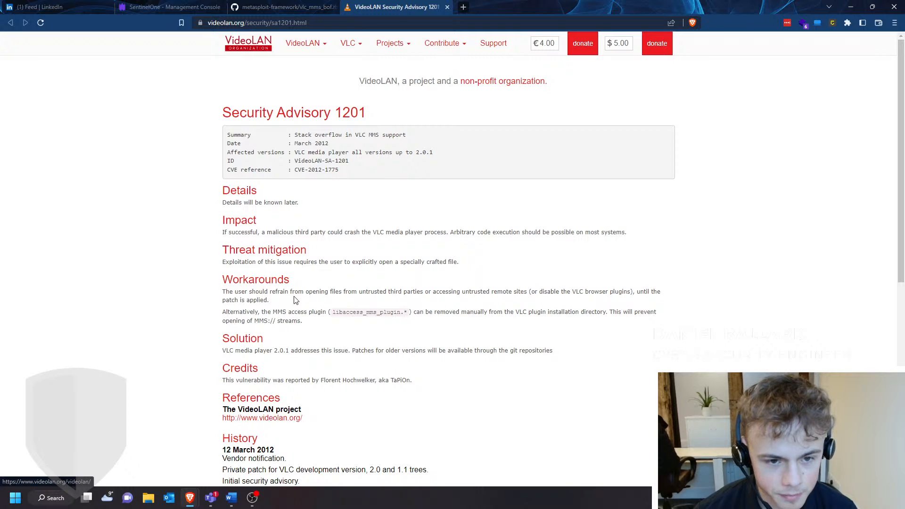
pyautogui.scroll(-3, 278, 246)
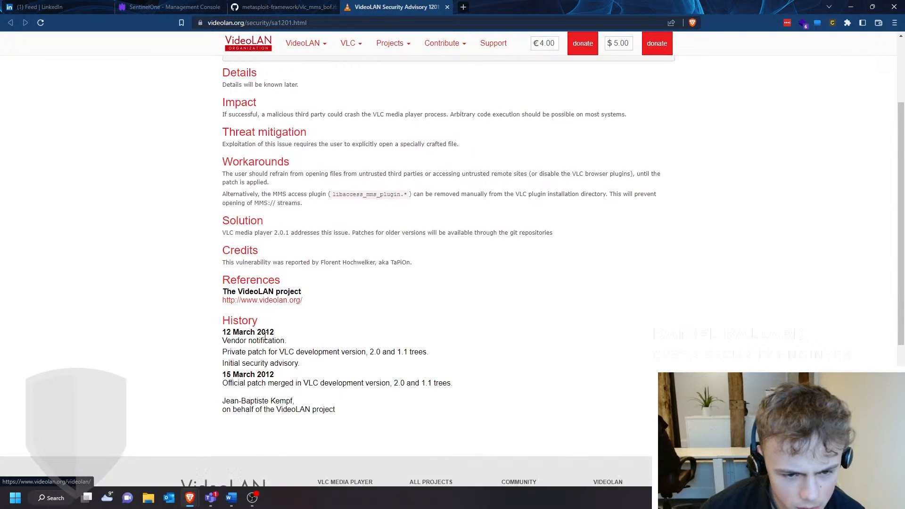
pyautogui.scroll(3, 264, 334)
pyautogui.hotkey('ctrl', 'shift', 'Tab')
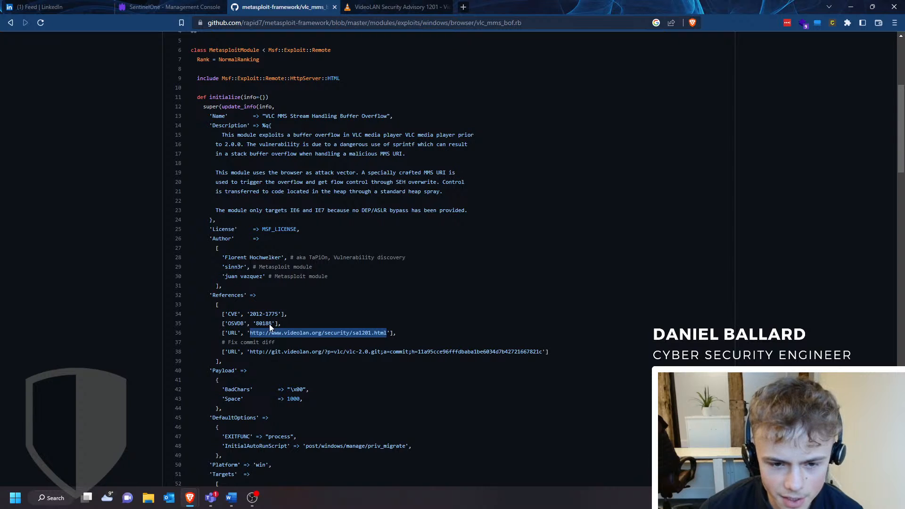
pyautogui.moveTo(250, 356); pyautogui.dragTo(543, 354)
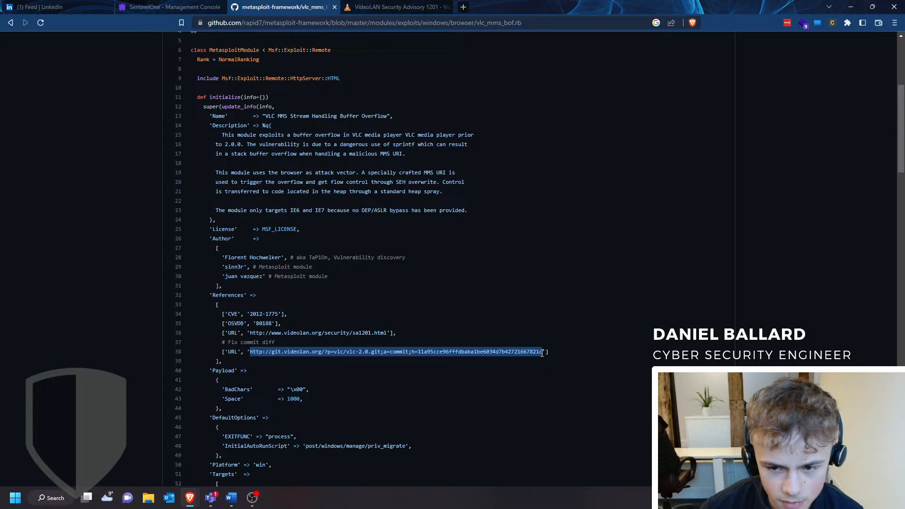
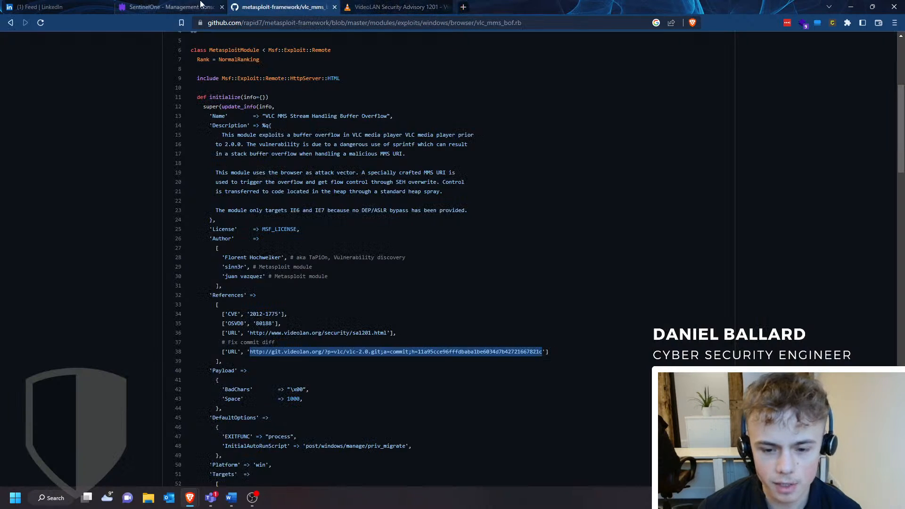
# Return to the SentinelOne console, open the MITRE record for CVE-2012-1775 and look at its references
pyautogui.click(140, 5)
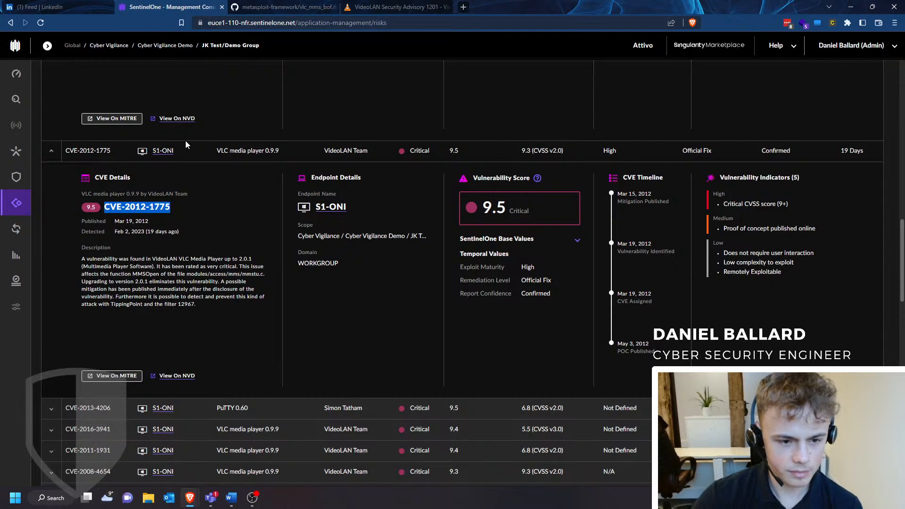
pyautogui.click(112, 376)
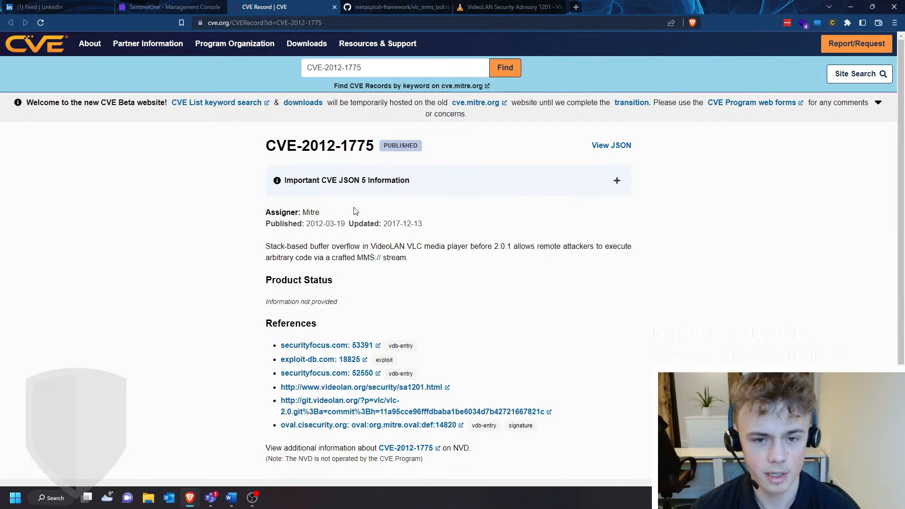
pyautogui.scroll(-2, 355, 230)
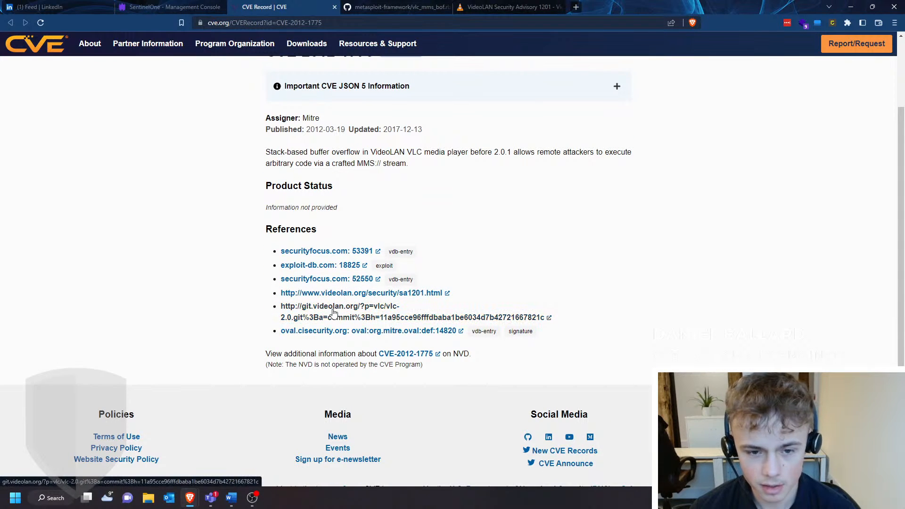
# Open the git.videolan.org commit reference in a separate tab, check the page and close it
pyautogui.middleClick(359, 315)
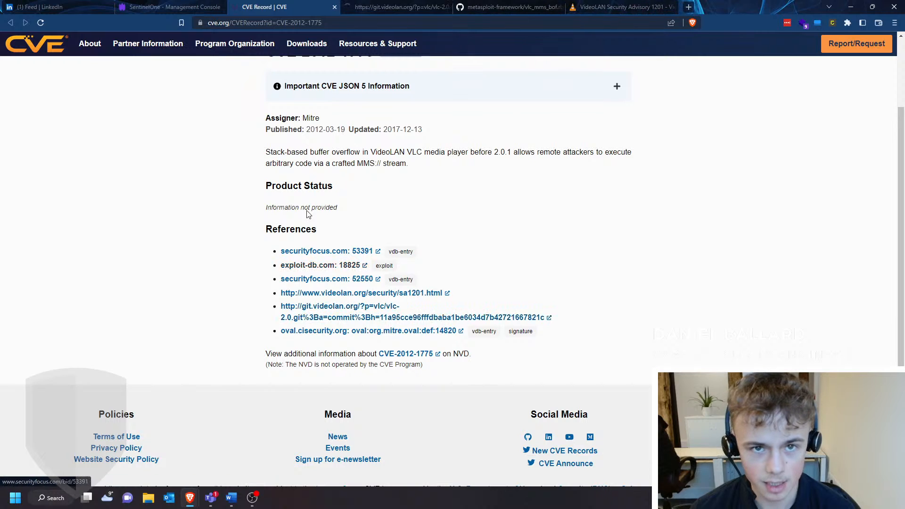
pyautogui.click(438, 5)
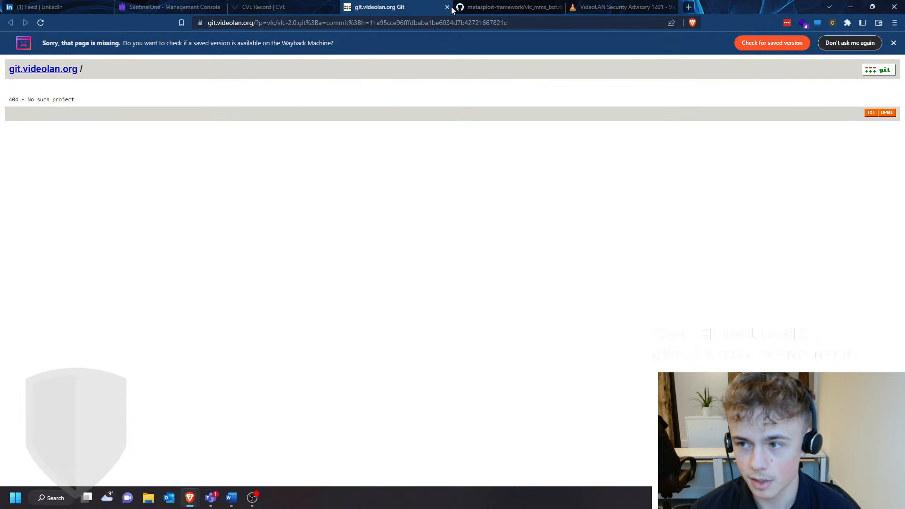
pyautogui.click(447, 7)
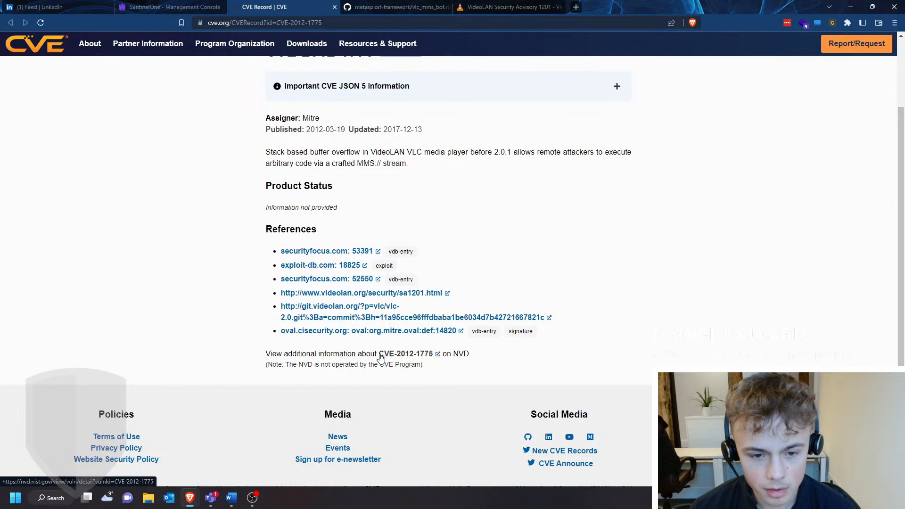
pyautogui.scroll(3, 383, 354)
# Back in the SentinelOne console, examine the CVE timeline, vulnerability score and SentinelOne base values of CVE-2012-1775
pyautogui.click(202, 6)
pyautogui.scroll(4, 221, 257)
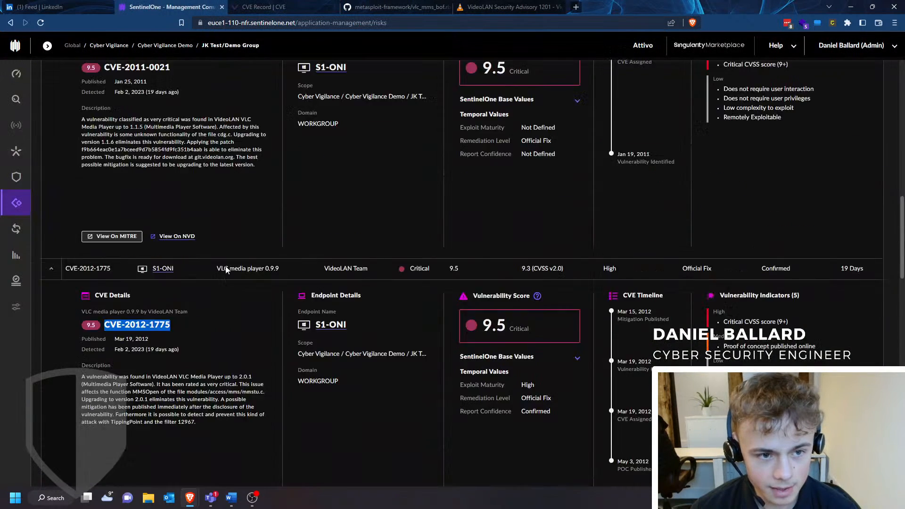
pyautogui.scroll(-4, 218, 396)
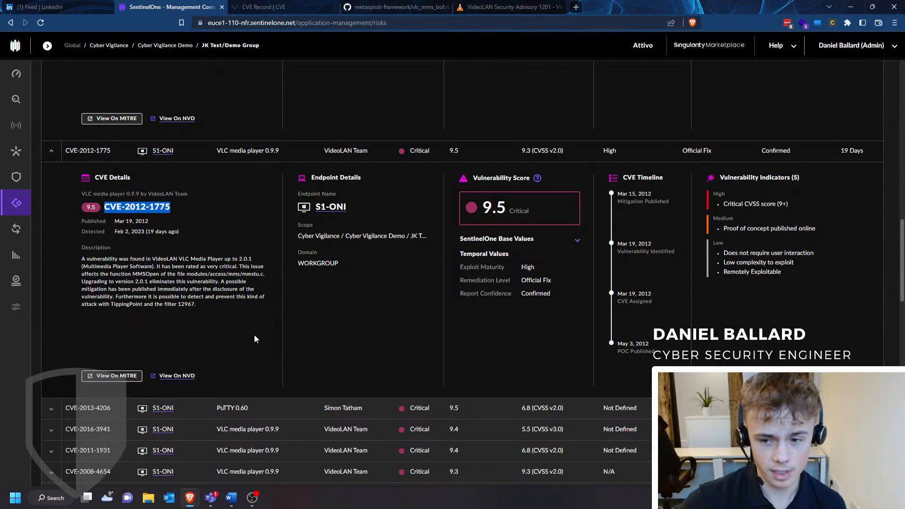
pyautogui.scroll(2, 513, 386)
pyautogui.moveTo(665, 450); pyautogui.dragTo(619, 351)
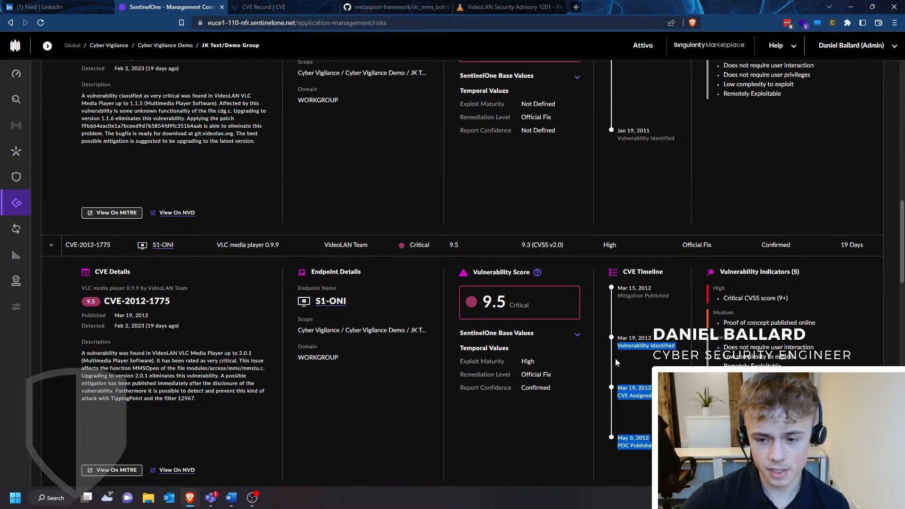
pyautogui.click(574, 357)
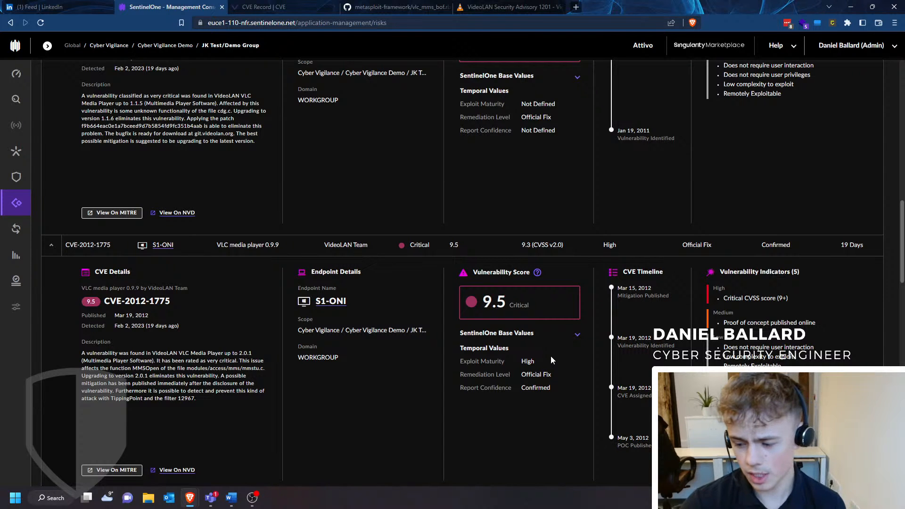
pyautogui.moveTo(625, 279); pyautogui.dragTo(677, 293)
pyautogui.click(503, 420)
pyautogui.moveTo(477, 271); pyautogui.dragTo(528, 272)
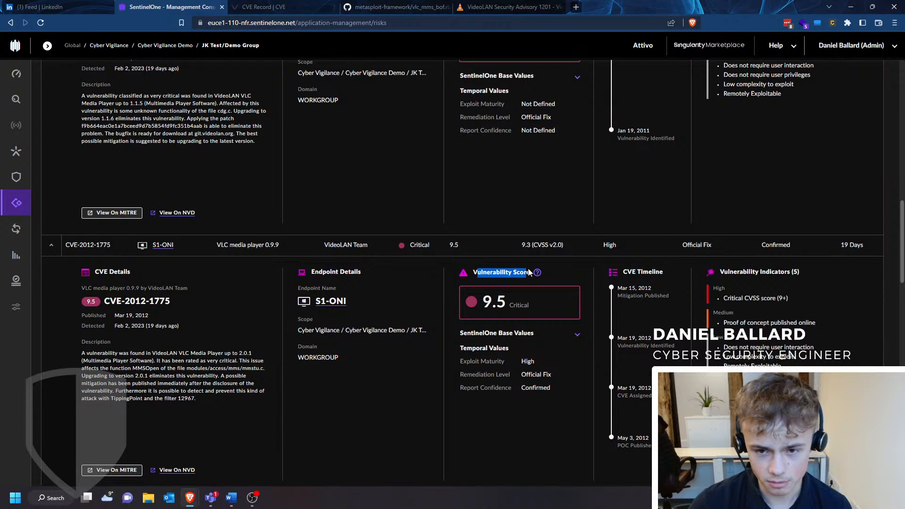
pyautogui.click(520, 268)
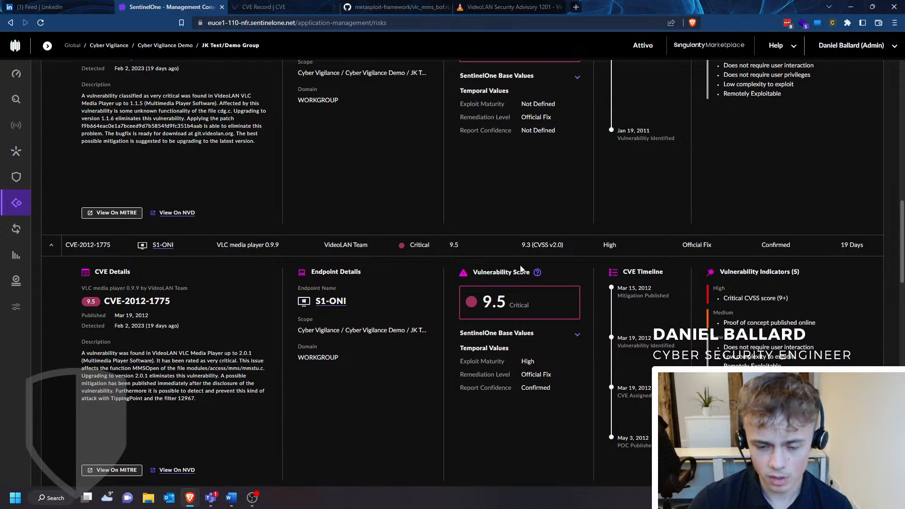
pyautogui.click(576, 336)
pyautogui.click(576, 336)
# Collapse the expanded details of CVE-2012-1775, CVE-2011-0021, CVE-2011-0531 and CVE-2012-0023 in the risks list
pyautogui.scroll(2, 575, 342)
pyautogui.scroll(2, 564, 389)
pyautogui.click(564, 386)
pyautogui.scroll(4, 587, 339)
pyautogui.click(581, 313)
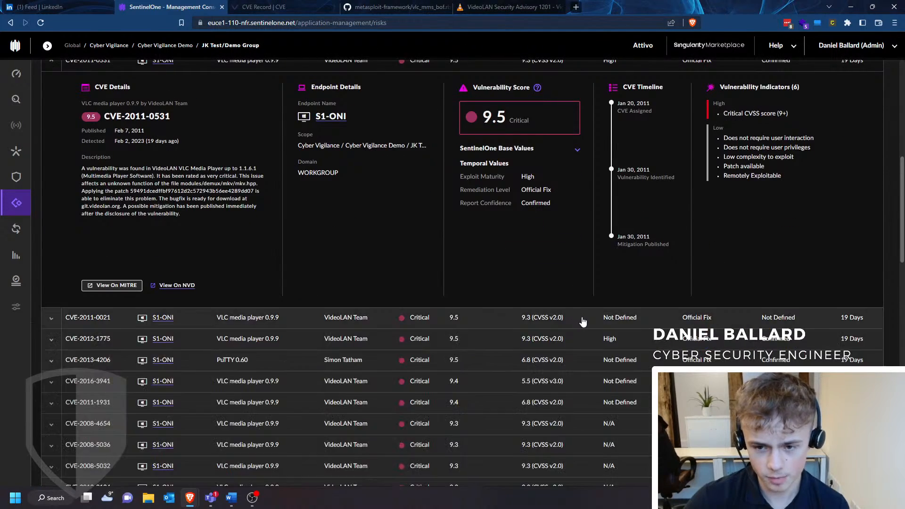
pyautogui.scroll(5, 583, 311)
pyautogui.click(585, 288)
pyautogui.scroll(3, 589, 255)
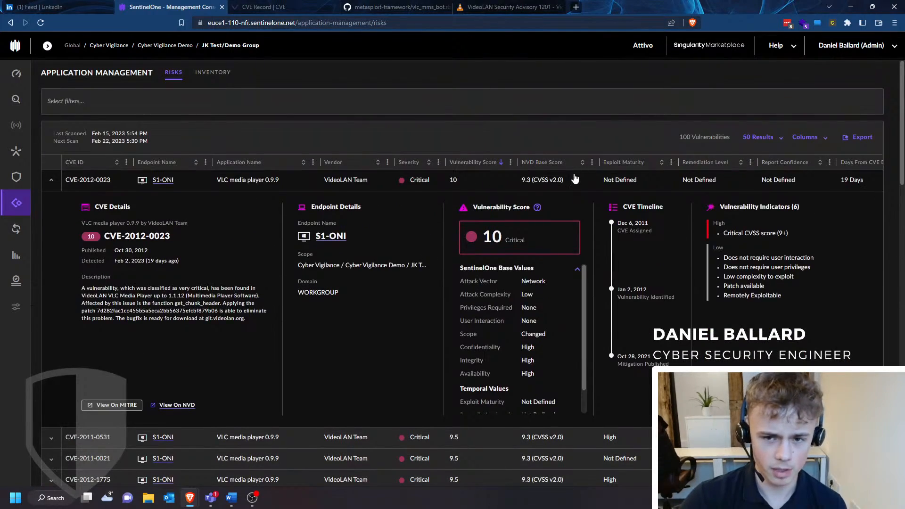
pyautogui.click(575, 179)
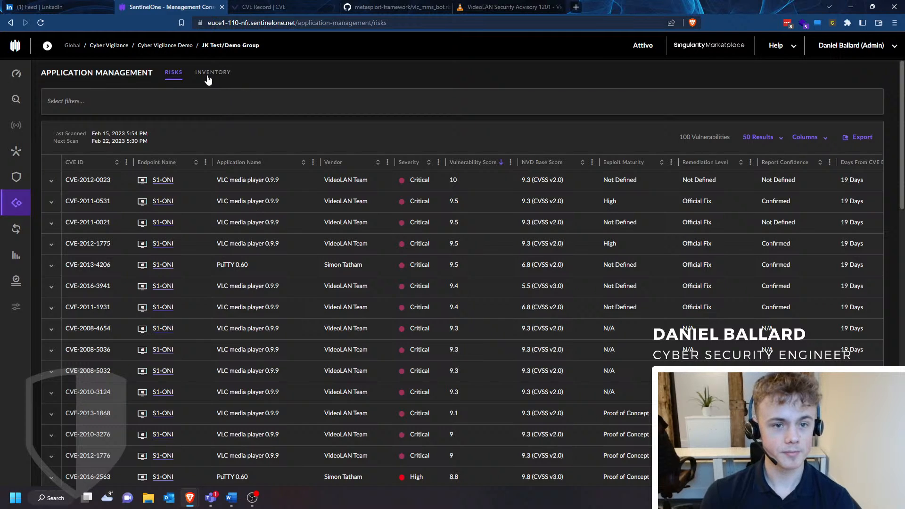
# Look over the risks filters and the additional selectable filter categories, then close the filter area without applying any
pyautogui.click(103, 110)
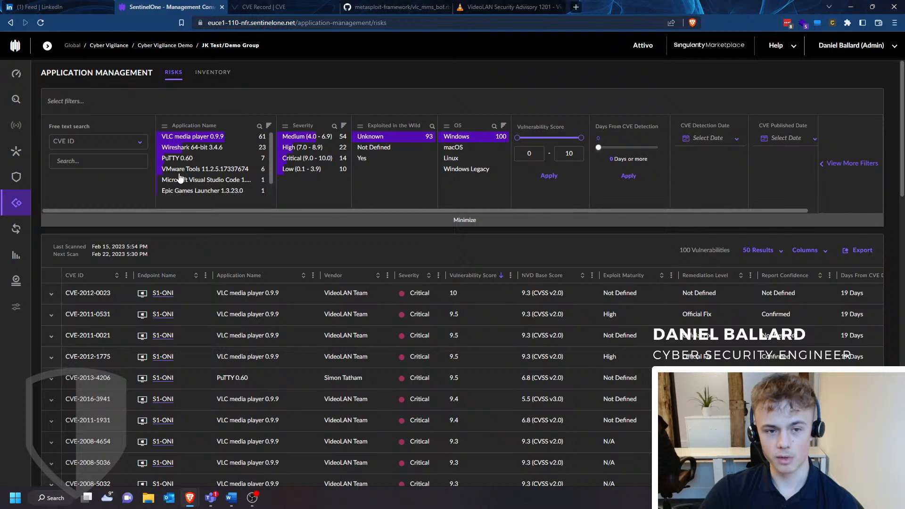
pyautogui.click(821, 163)
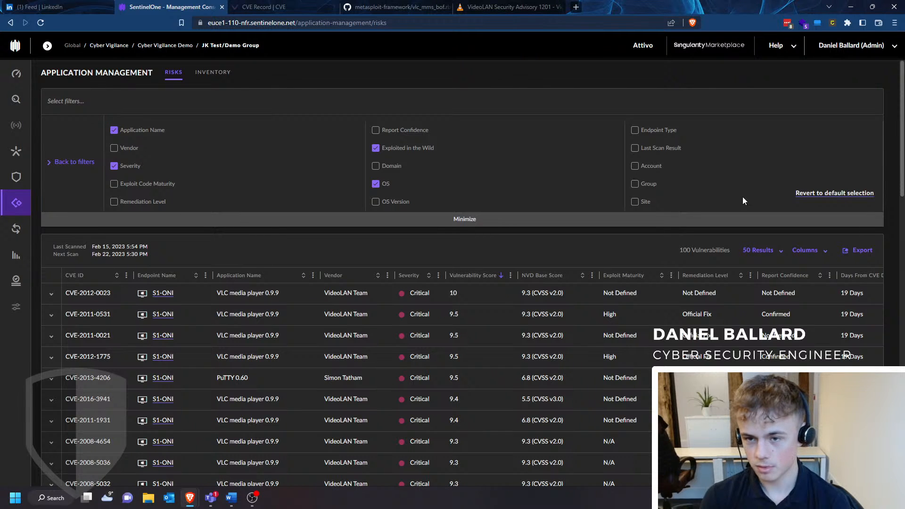
pyautogui.click(73, 163)
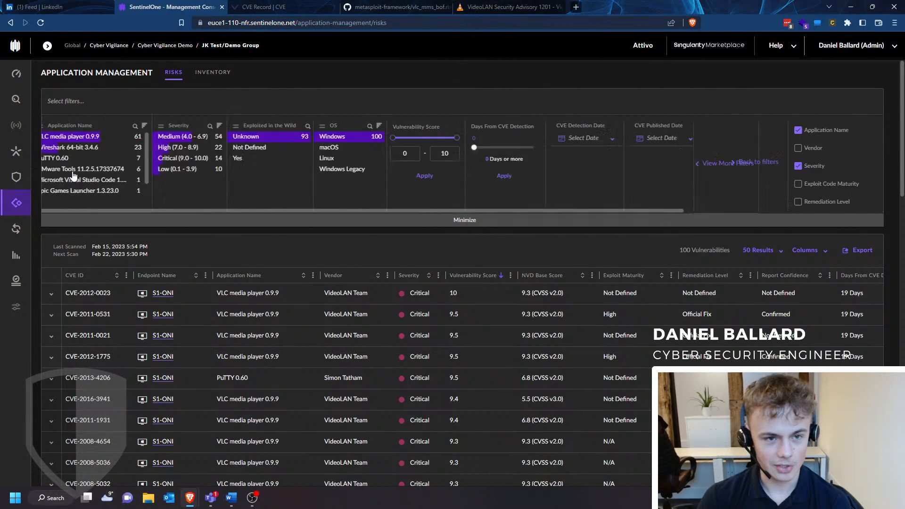
pyautogui.click(162, 108)
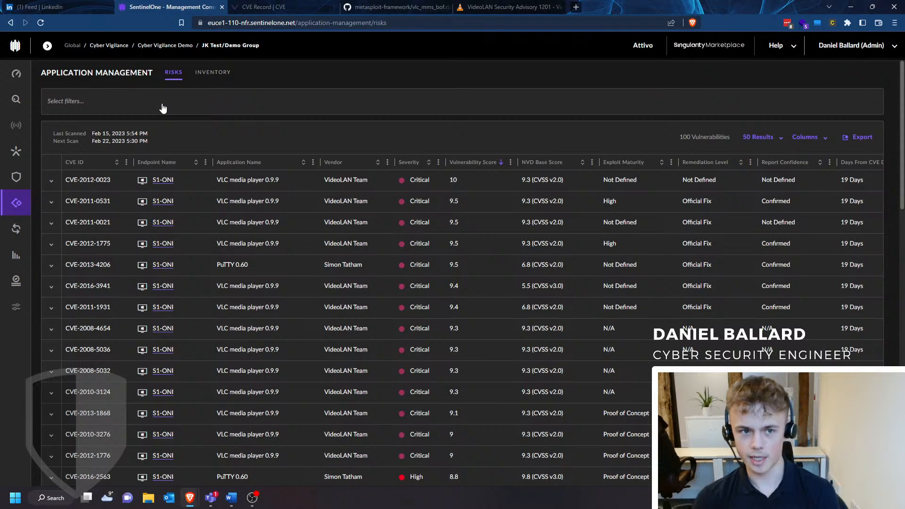
# Open the application inventory and sort it by number of versions in descending order
pyautogui.click(201, 77)
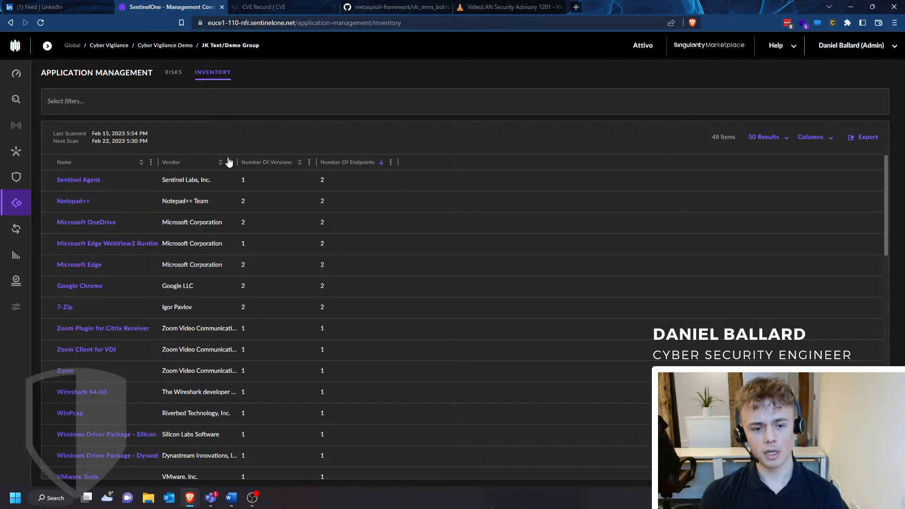
pyautogui.click(297, 164)
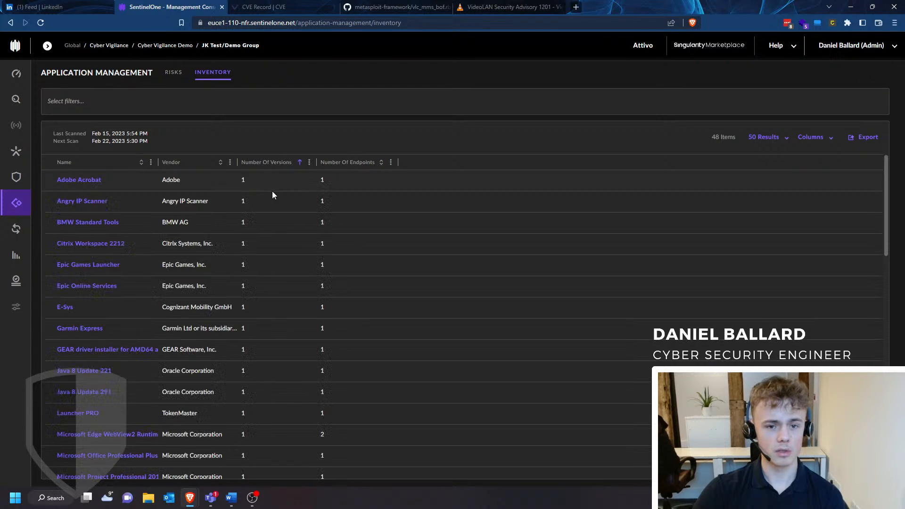
pyautogui.click(299, 163)
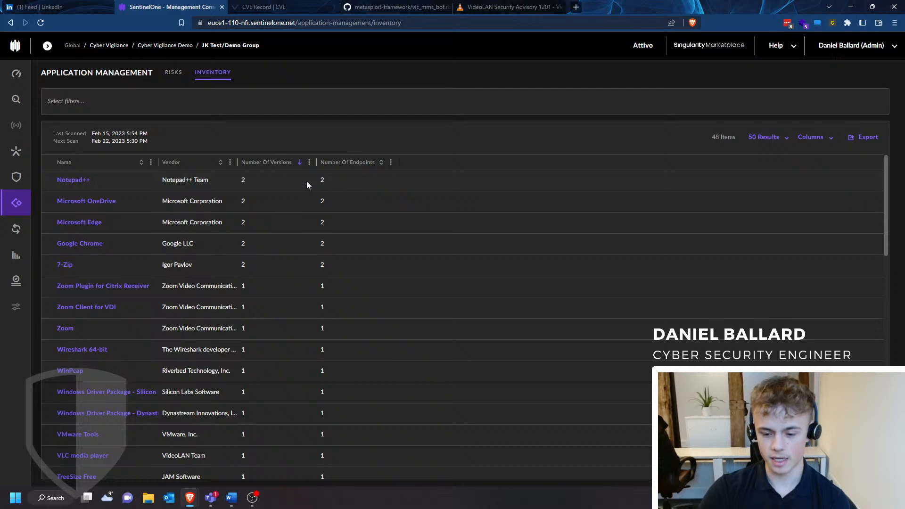
# Look through the application inventory, comparing the number of versions and number of endpoints for applications such as Notepad++
pyautogui.scroll(-4, 300, 203)
pyautogui.scroll(4, 300, 207)
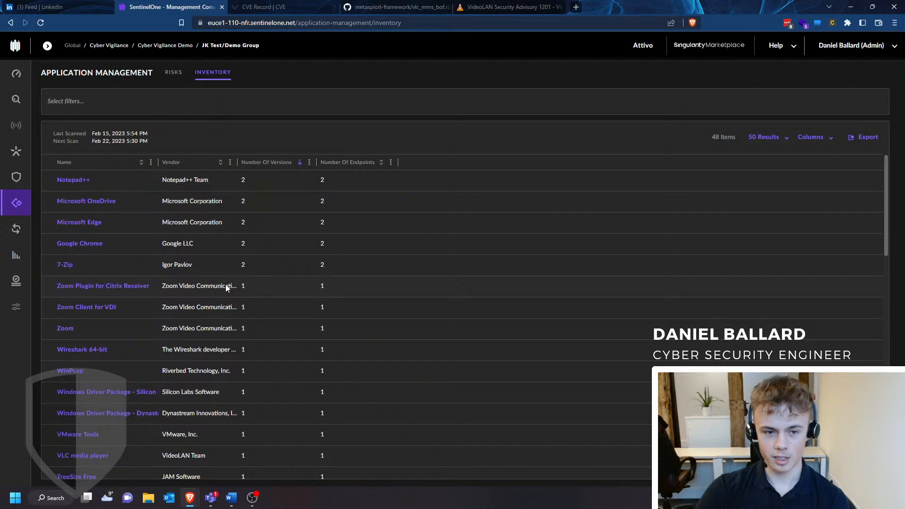
pyautogui.scroll(-4, 200, 288)
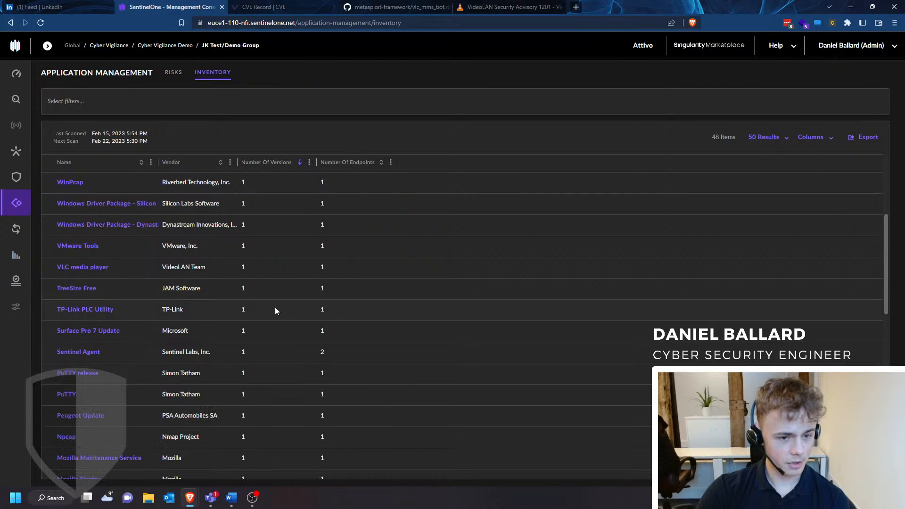
pyautogui.scroll(4, 236, 369)
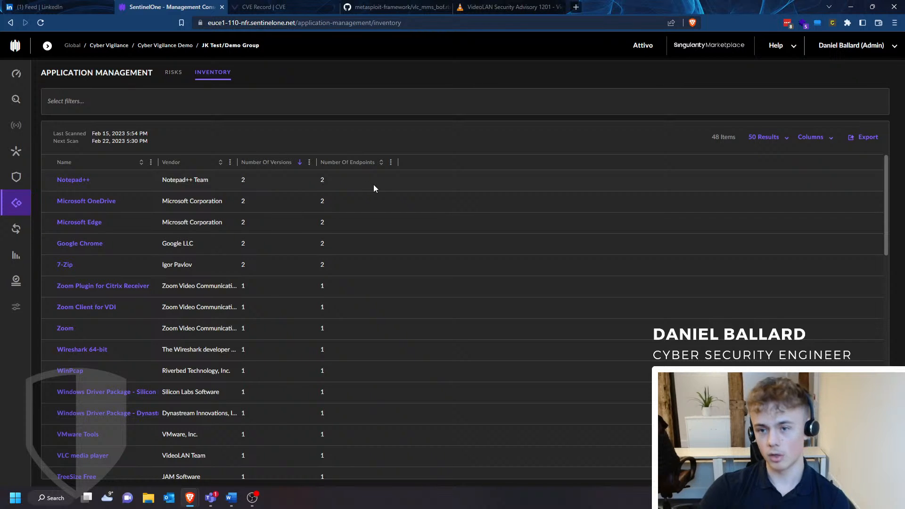
pyautogui.moveTo(372, 185); pyautogui.dragTo(240, 184)
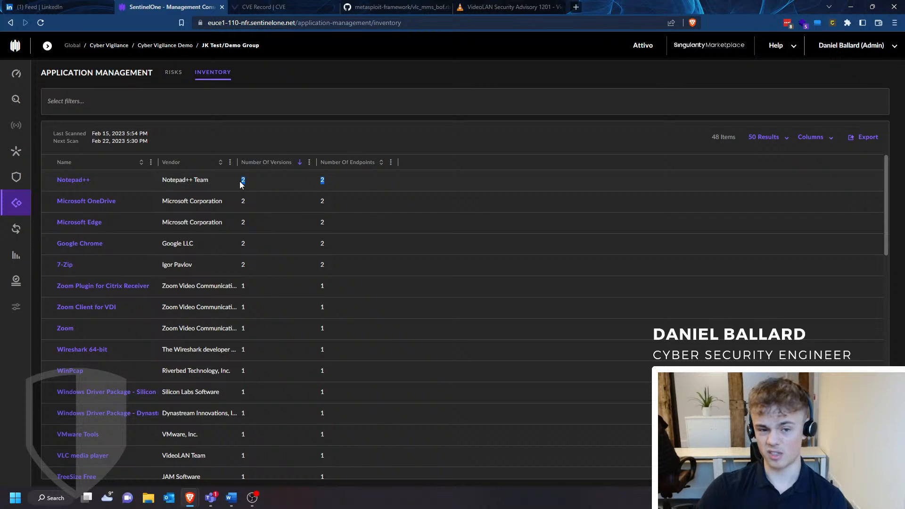
pyautogui.click(257, 178)
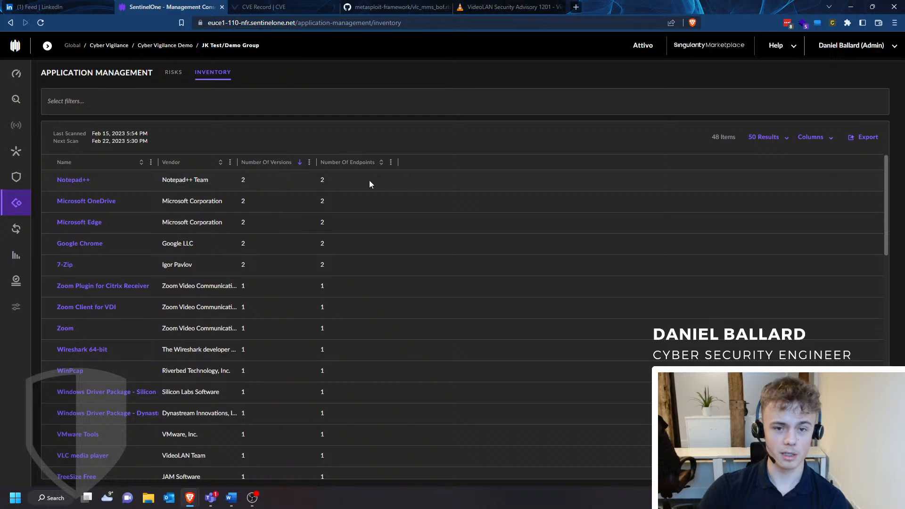
# Return to the risks list and examine its CVE detection date, CVE publish date, last successful scan and last scan result columns
pyautogui.click(172, 80)
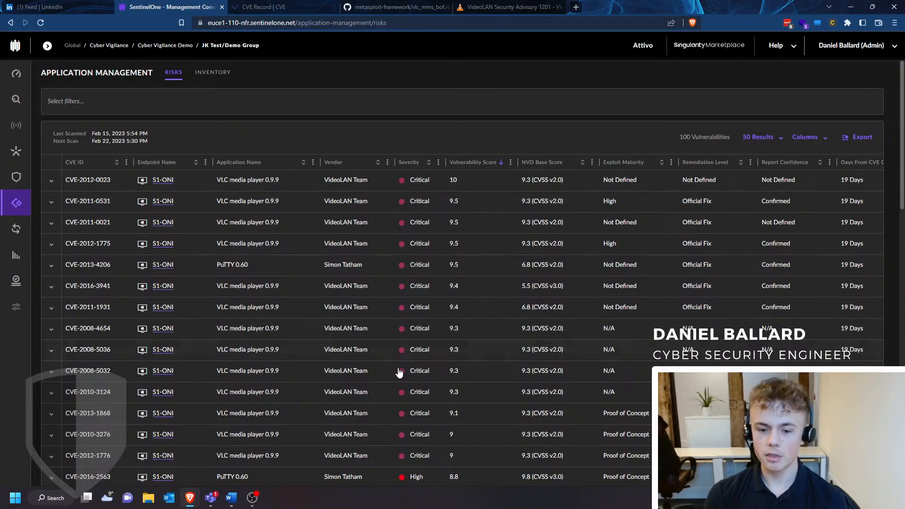
pyautogui.scroll(-3, 903, 351)
pyautogui.scroll(-15, 902, 351)
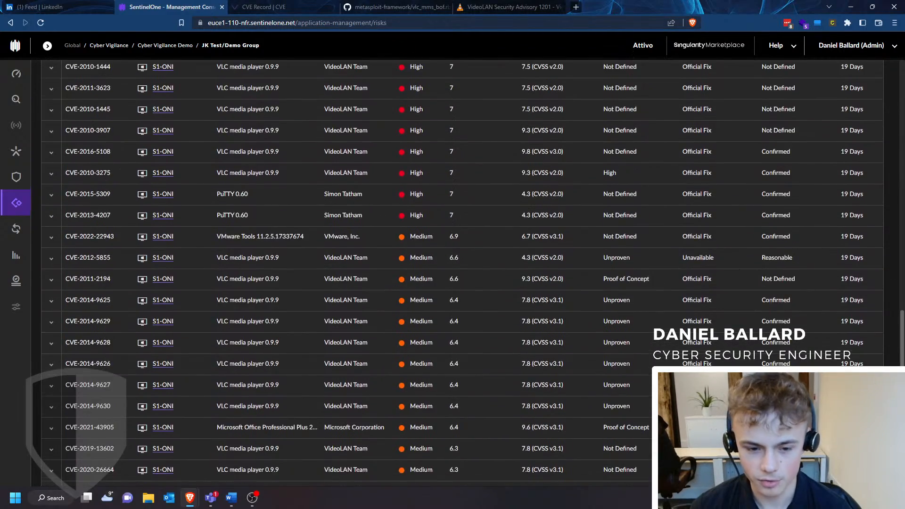
pyautogui.moveTo(248, 483); pyautogui.dragTo(605, 479)
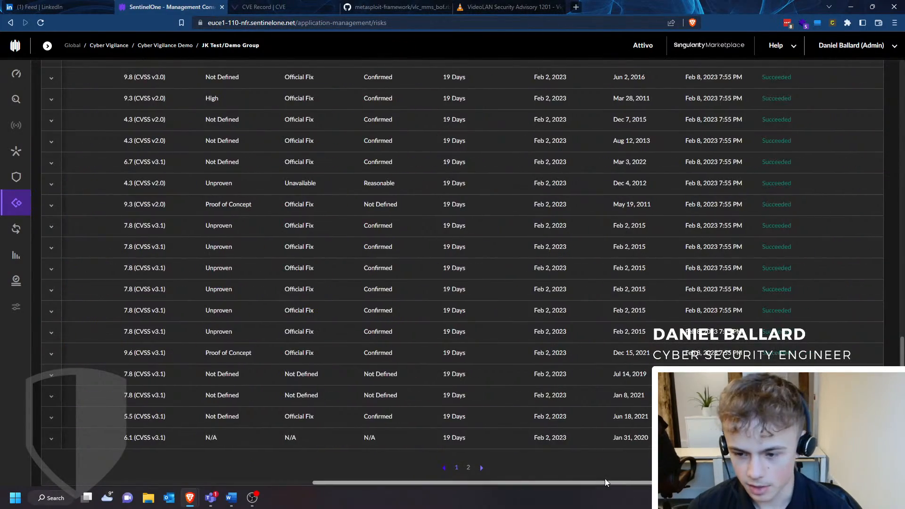
pyautogui.scroll(9, 625, 404)
pyautogui.scroll(10, 625, 404)
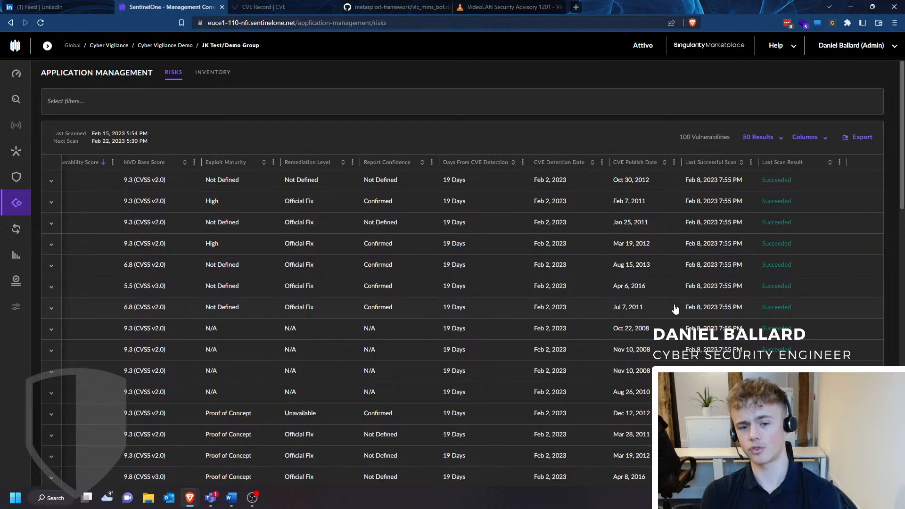
# Bring the risks list back to its CVE ID, endpoint and application name columns and look over the highest-scored vulnerabilities
pyautogui.scroll(-15, 675, 308)
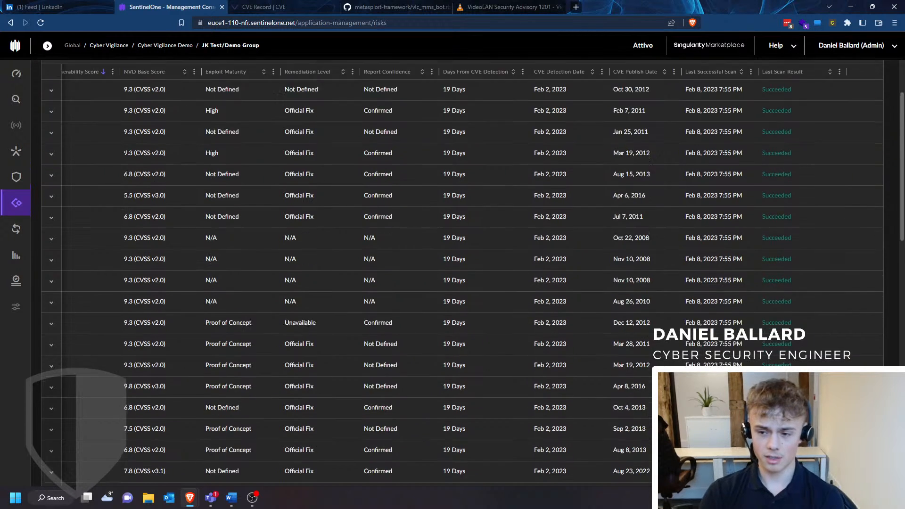
pyautogui.moveTo(494, 483); pyautogui.dragTo(121, 483)
pyautogui.scroll(3, 47, 424)
pyautogui.scroll(10, 47, 424)
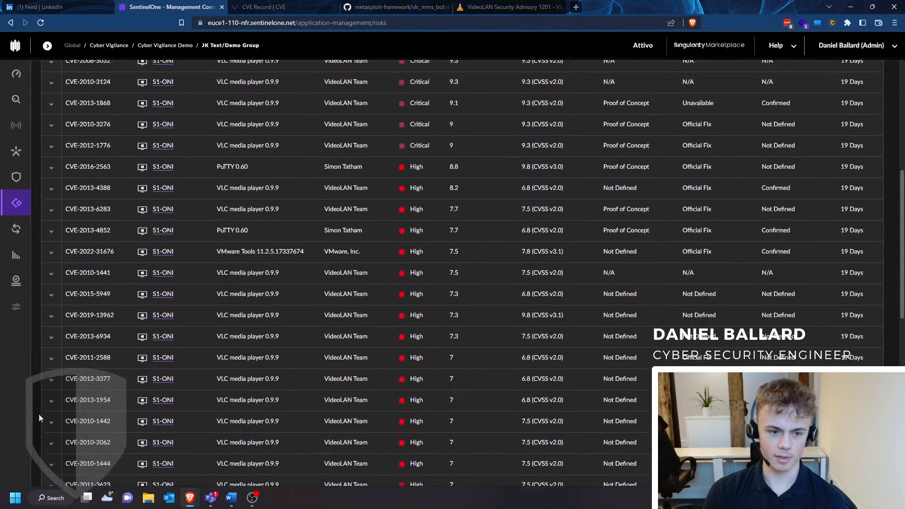